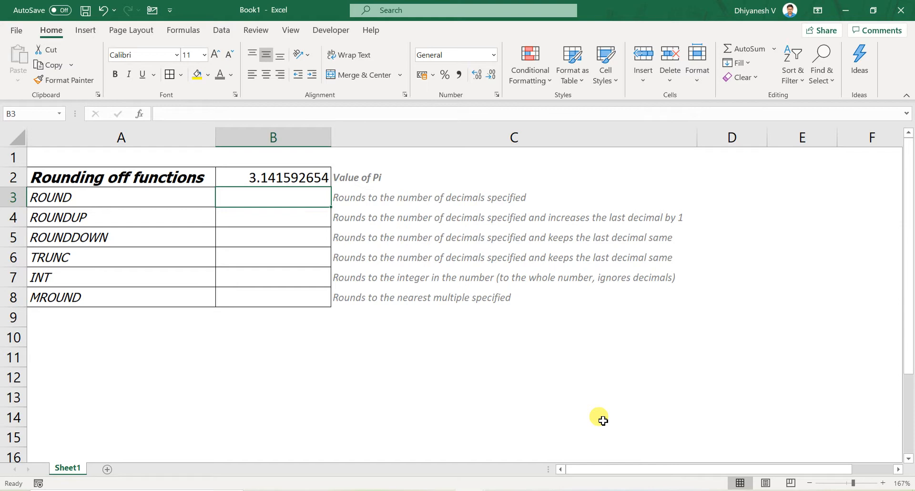
# - Enter a ROUND formula in B3 that rounds the value in B2 to 2 decimals
pyautogui.write('=round')
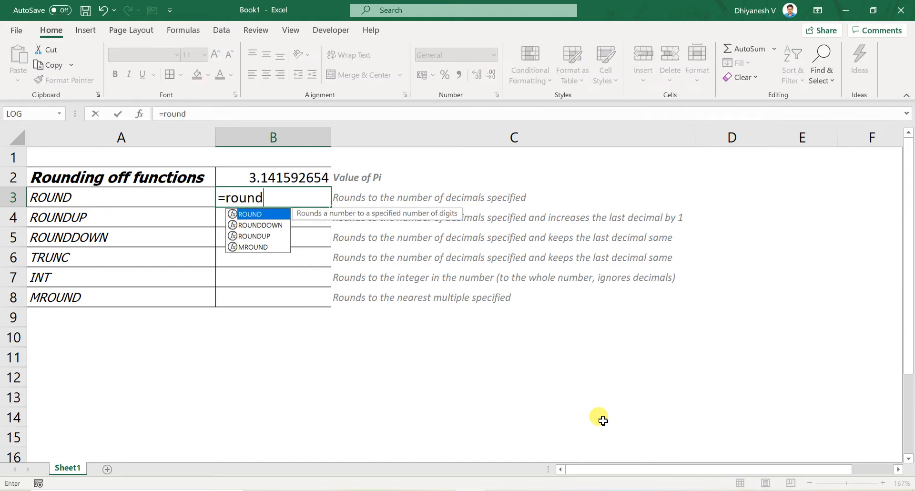
pyautogui.press('Tab')
pyautogui.press('Up')
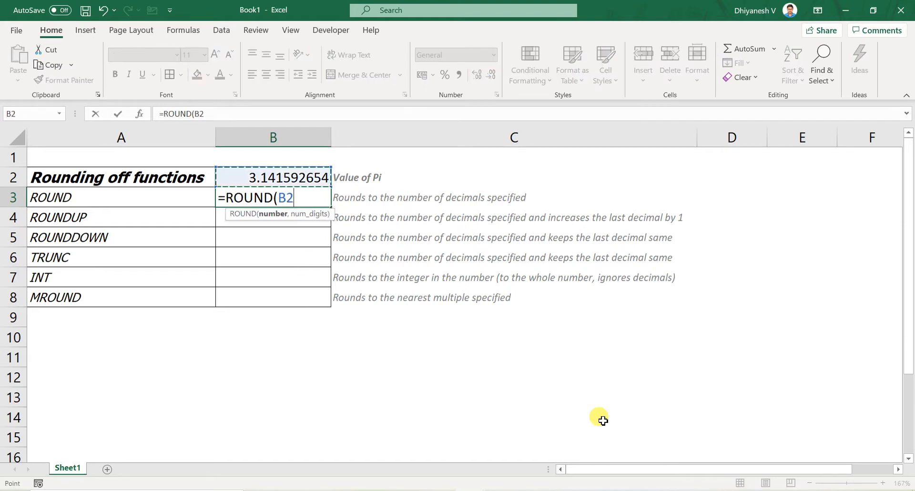
pyautogui.write(',2')
pyautogui.press('Return')
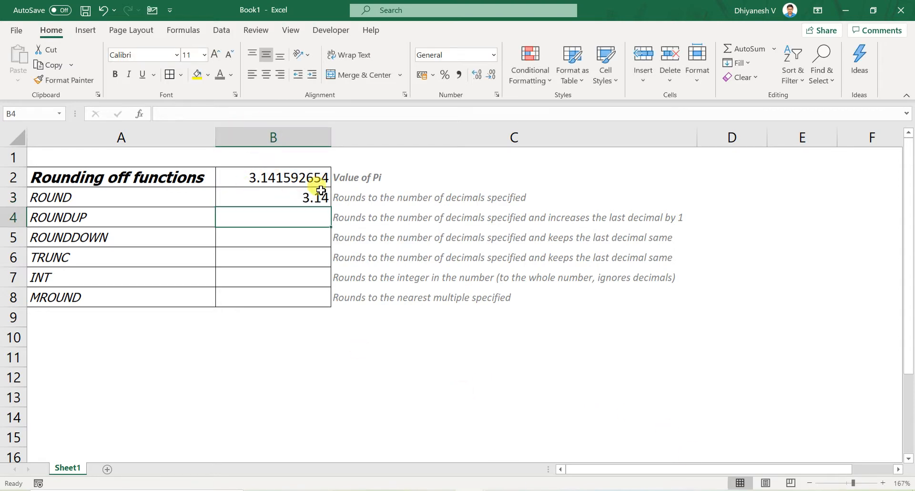
# - Change the ROUND formula in B3 to use 3 decimals
pyautogui.press('Up')
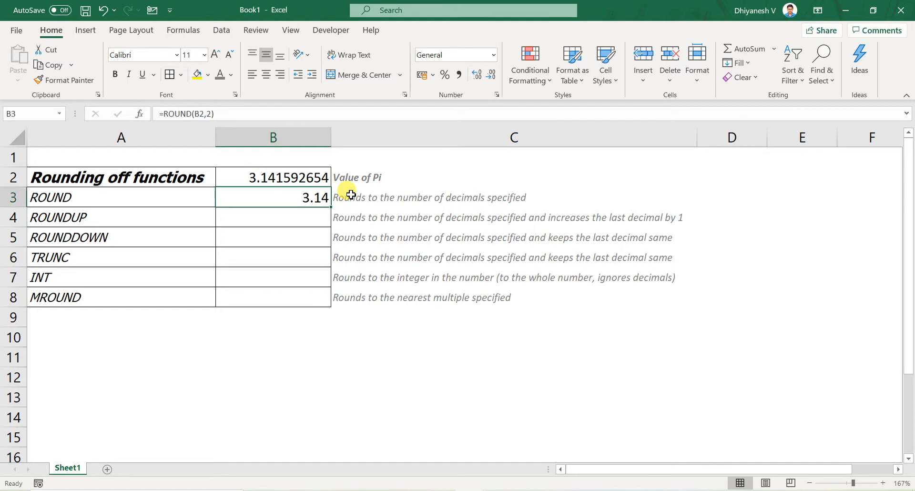
pyautogui.press('F2')
pyautogui.press('Left')
pyautogui.press('Left')
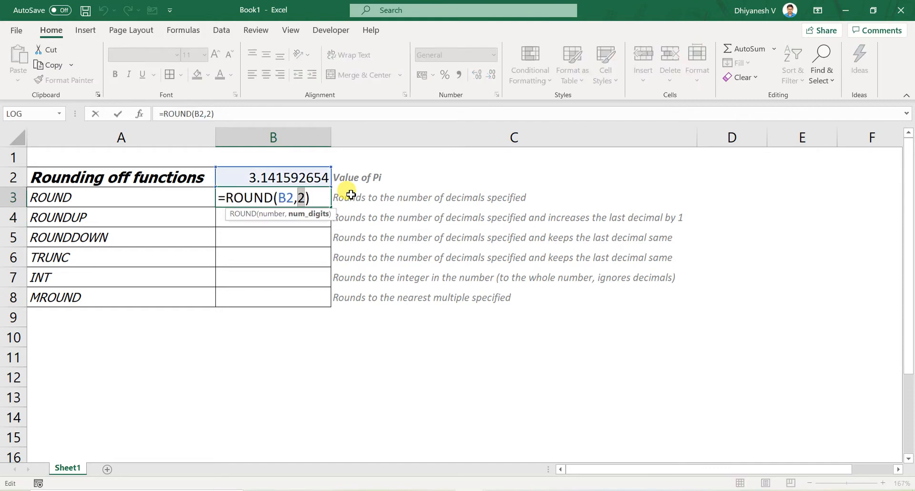
pyautogui.press('Delete')
pyautogui.write('3')
pyautogui.press('Return')
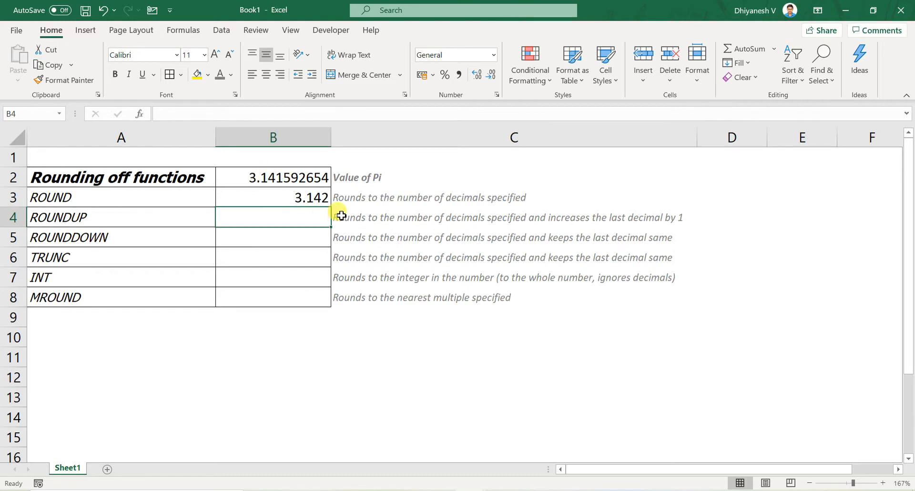
# - Set the number of decimals in B3's ROUND formula back to 2
pyautogui.click(312, 197)
pyautogui.doubleClick(313, 197)
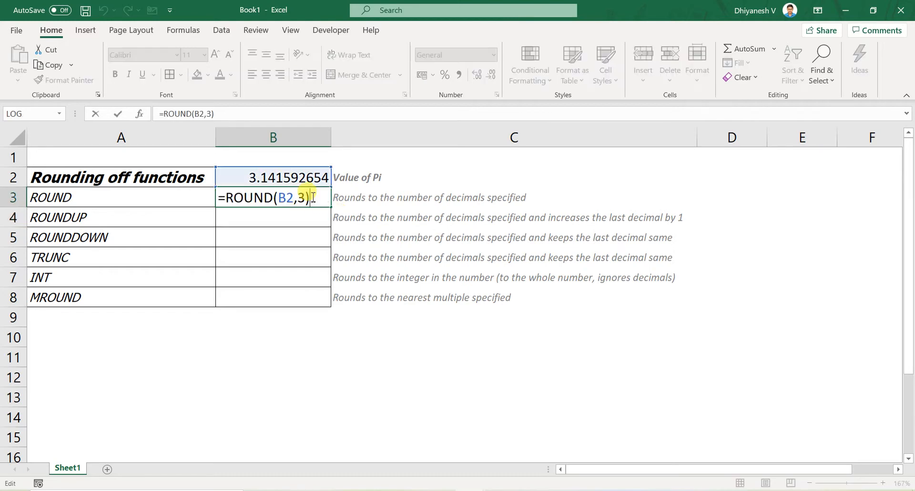
pyautogui.press('Return')
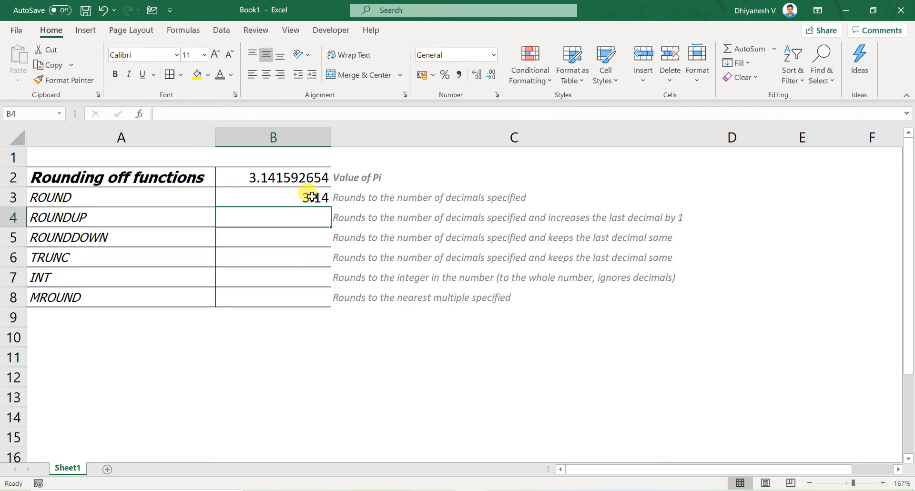
# - Enter a ROUNDUP formula in B4 that rounds the value in B2 up to 2 decimals
pyautogui.write('=roundup')
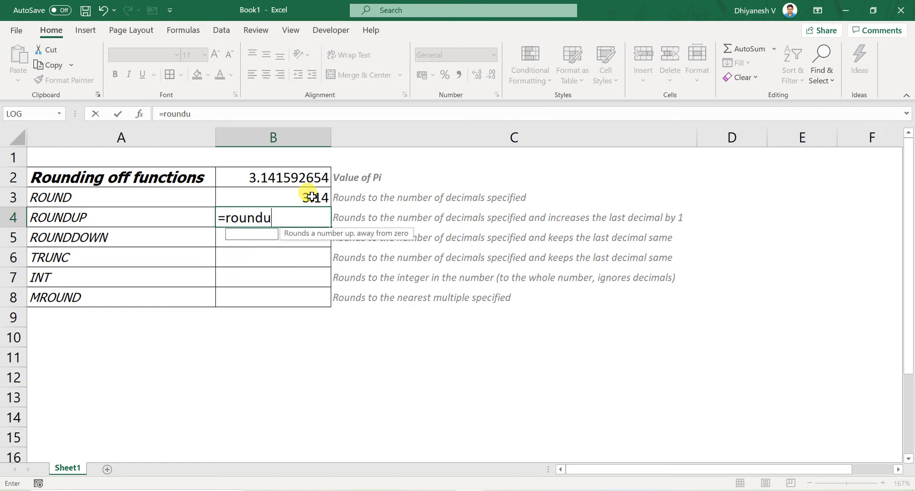
pyautogui.press('Tab')
pyautogui.press('Up')
pyautogui.press('Up')
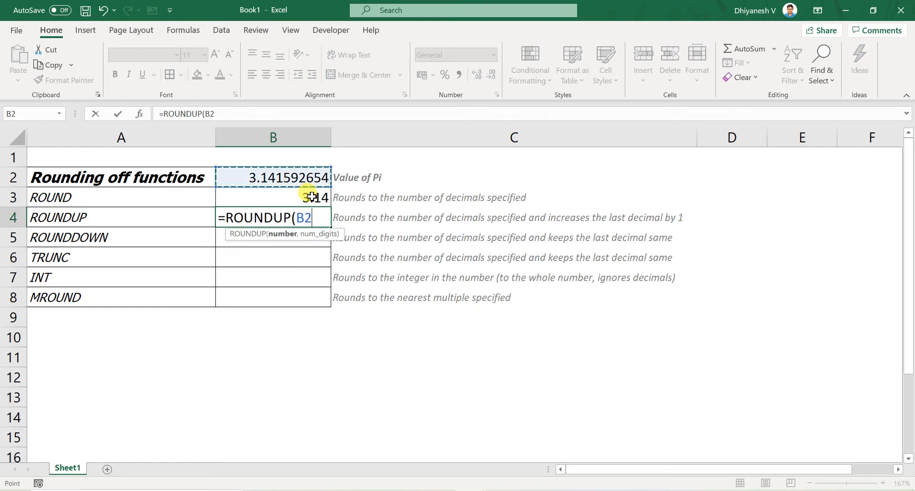
pyautogui.write(',2)')
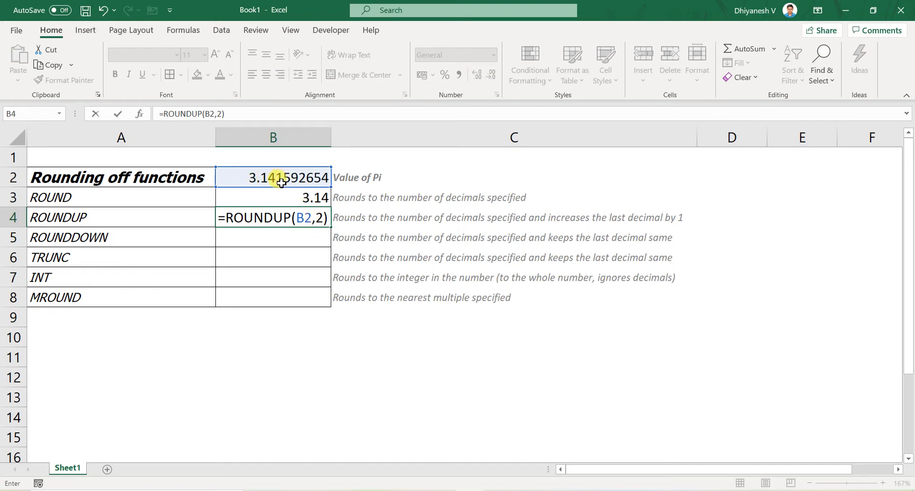
pyautogui.press('Return')
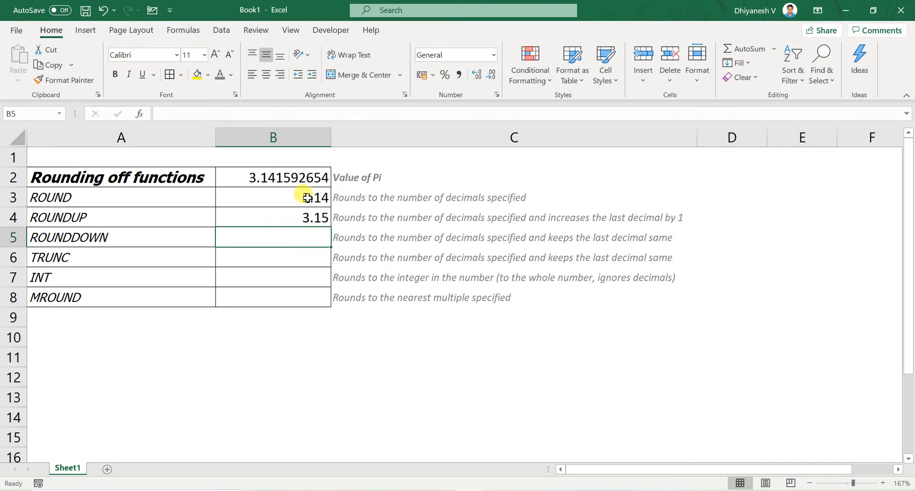
pyautogui.click(329, 224)
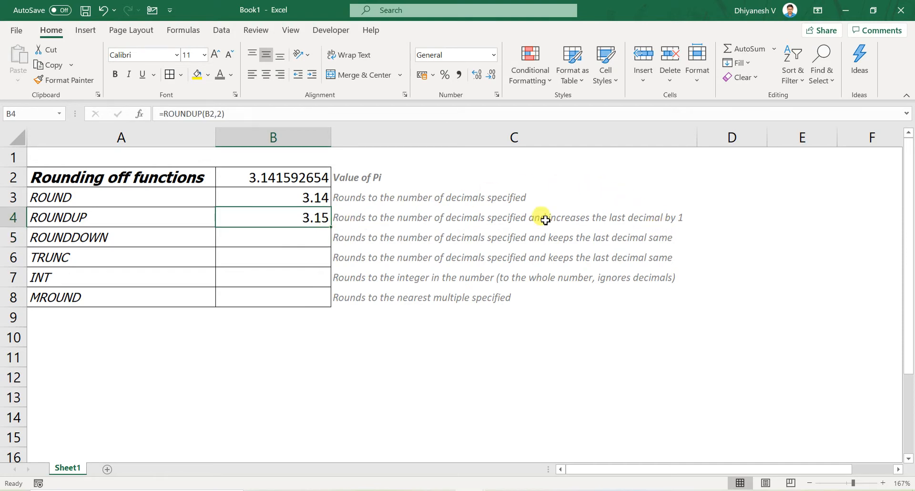
# - Enter a ROUNDDOWN formula in B5 that rounds the value in B2 down to 3 decimals
pyautogui.press('Down')
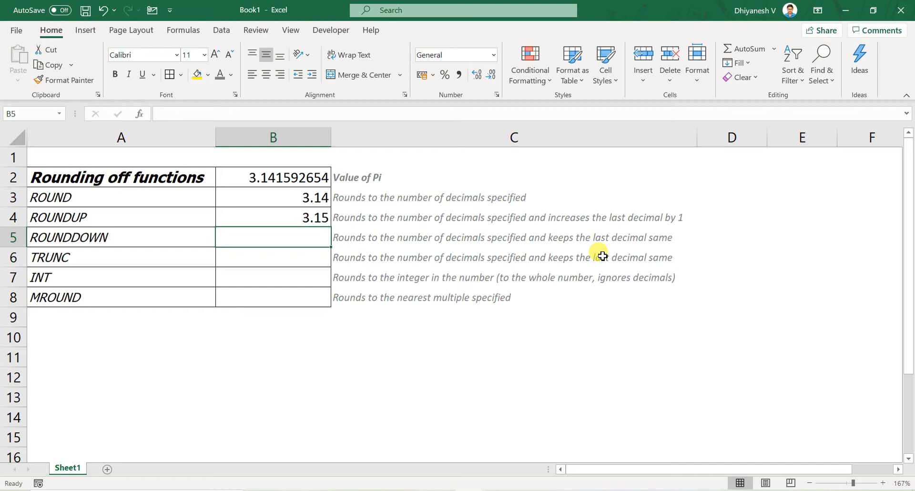
pyautogui.write('=rou')
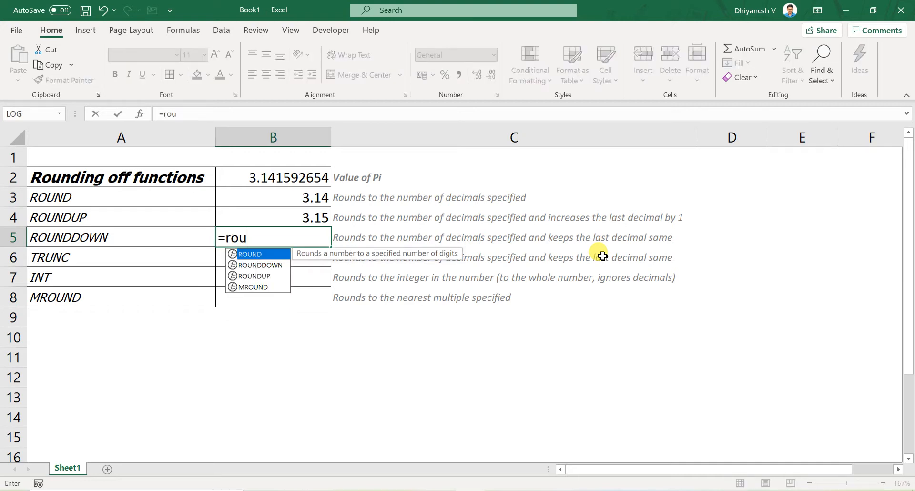
pyautogui.write('nddo')
pyautogui.press('Tab')
pyautogui.press('Up')
pyautogui.press('Up')
pyautogui.press('Up')
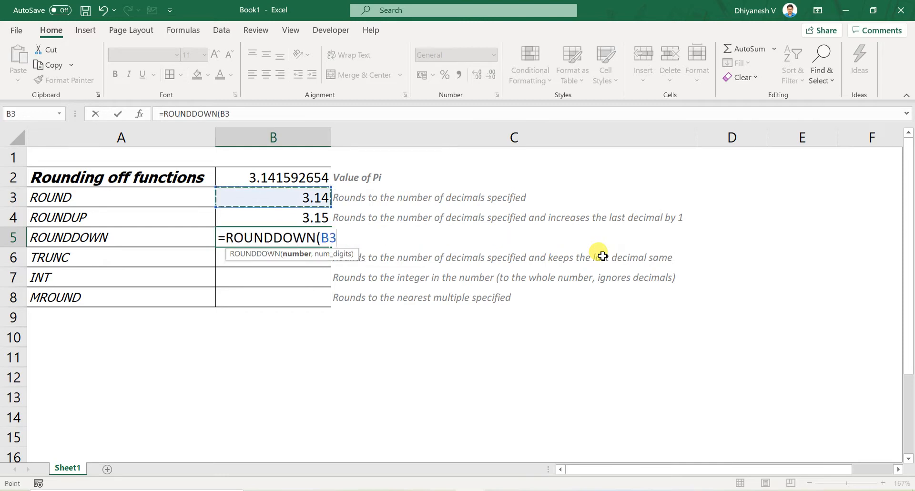
pyautogui.write(',3)')
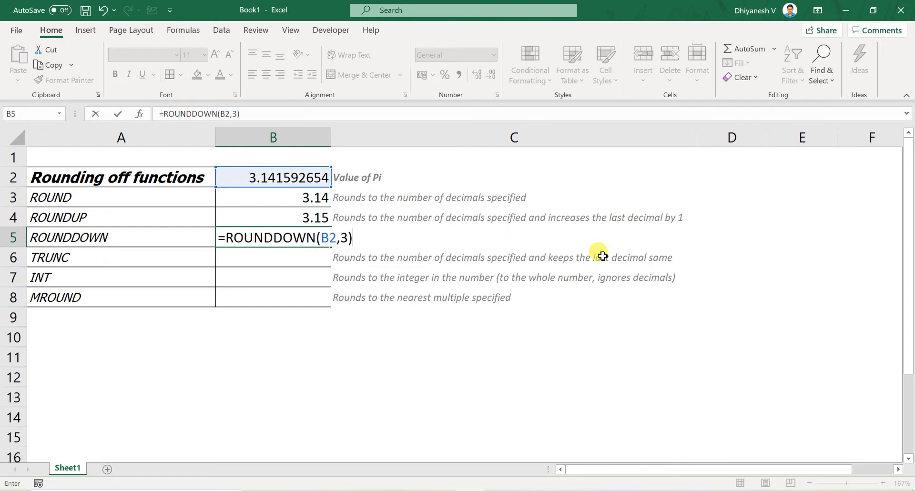
pyautogui.hotkey('ctrl', 'Return')
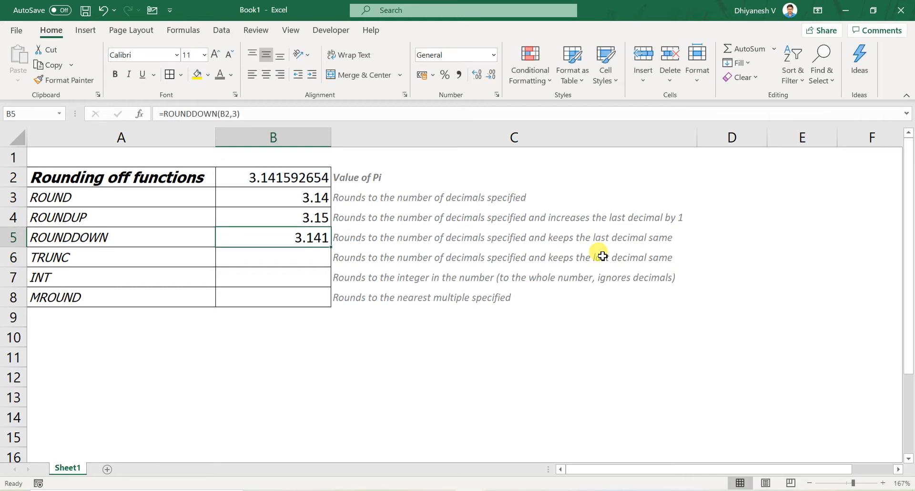
# - Edit the ROUND formula in B3 so that it rounds B2 to 3 decimals
pyautogui.press('Up')
pyautogui.press('Up')
pyautogui.press('F2')
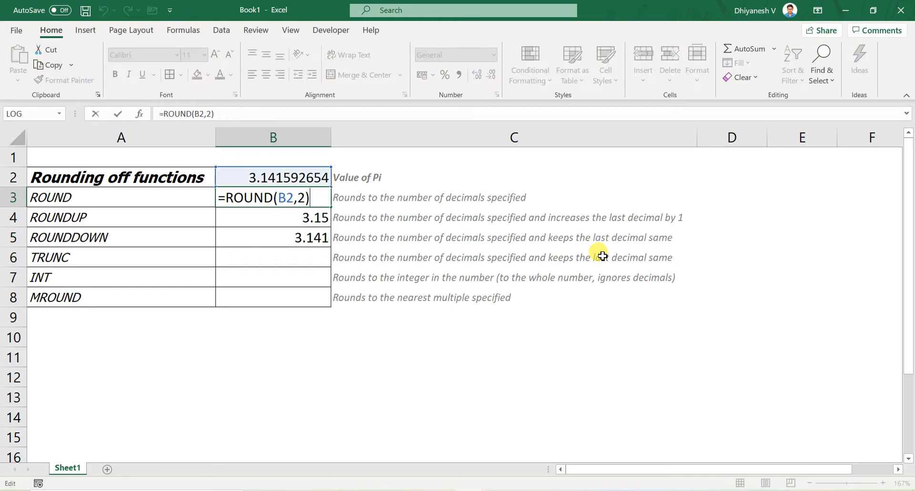
pyautogui.press('Left')
pyautogui.press('BackSpace')
pyautogui.write('3')
pyautogui.press('Return')
pyautogui.press('Up')
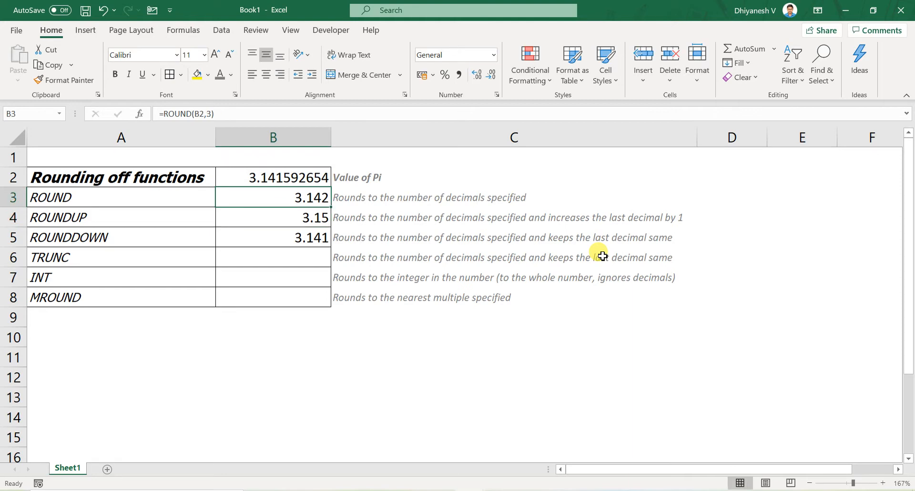
# - Compare the ROUND and ROUNDDOWN results, and highlight the ROUNDDOWN and TRUNC rows in turn
pyautogui.press('Down')
pyautogui.press('Down')
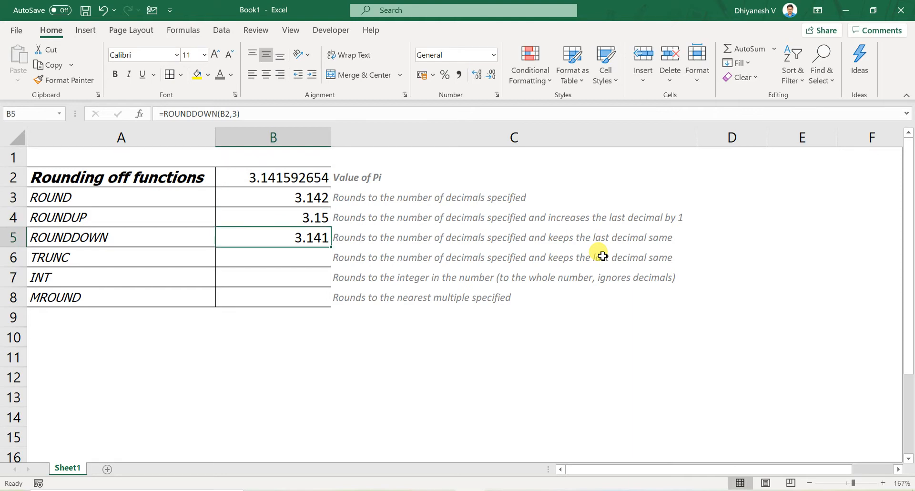
pyautogui.press('Down')
pyautogui.press('Up')
pyautogui.press('Left')
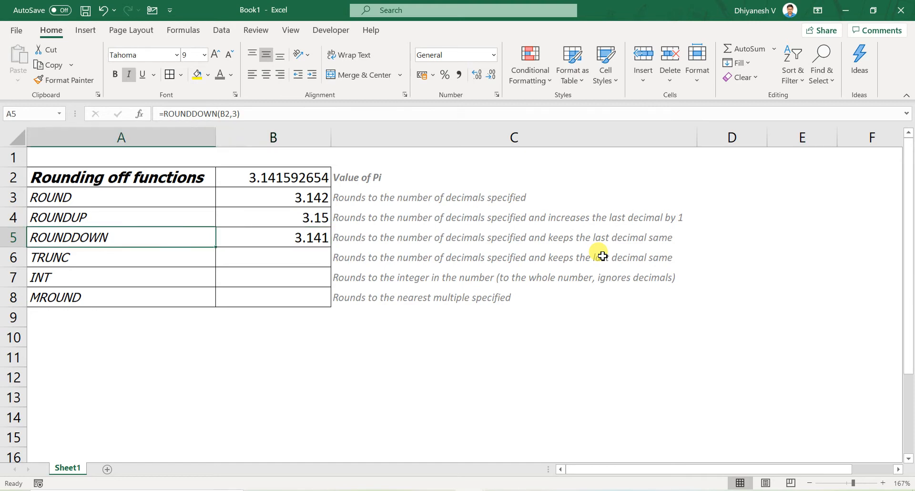
pyautogui.hotkey('shift', 'Right')
pyautogui.press('Down')
pyautogui.hotkey('shift', 'Right')
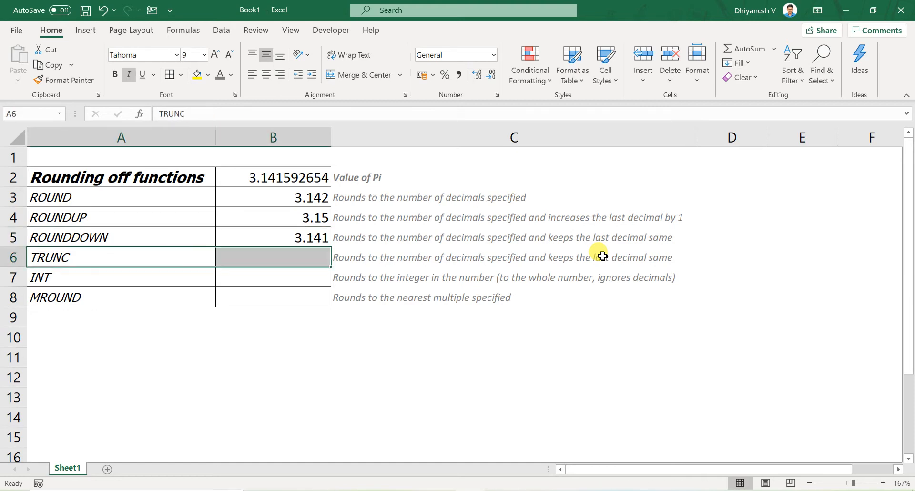
# - Enter a TRUNC formula in B6 that truncates the value in B2 to 3 decimals
pyautogui.press('Right')
pyautogui.write('=trunc')
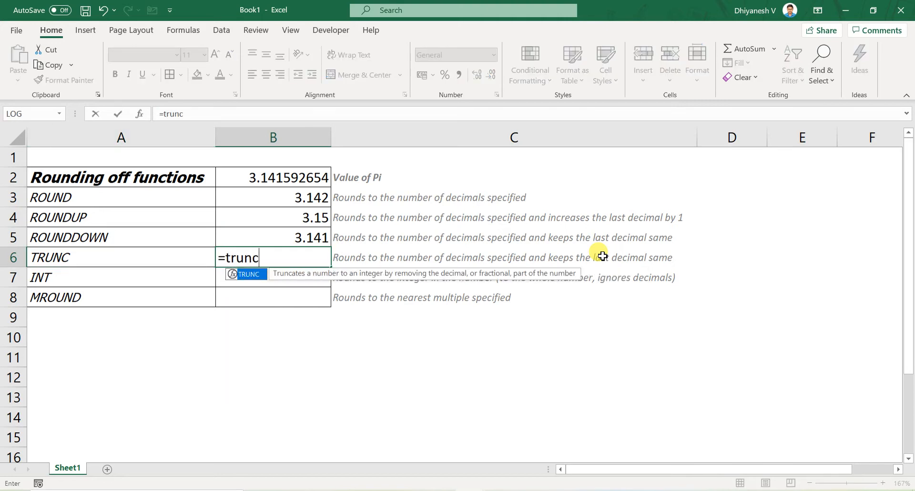
pyautogui.press('Tab')
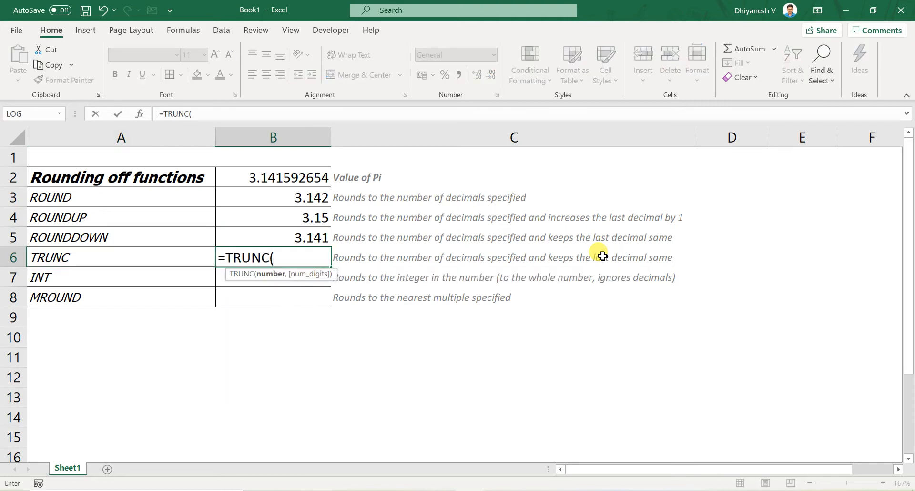
pyautogui.press('Up')
pyautogui.press('Up')
pyautogui.press('Up')
pyautogui.press('Up')
pyautogui.write(',3')
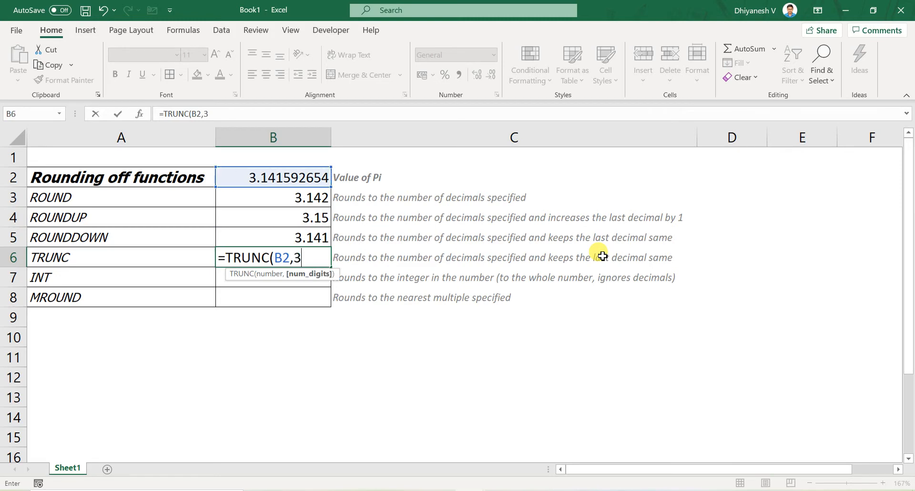
pyautogui.press('Return')
pyautogui.press('Up')
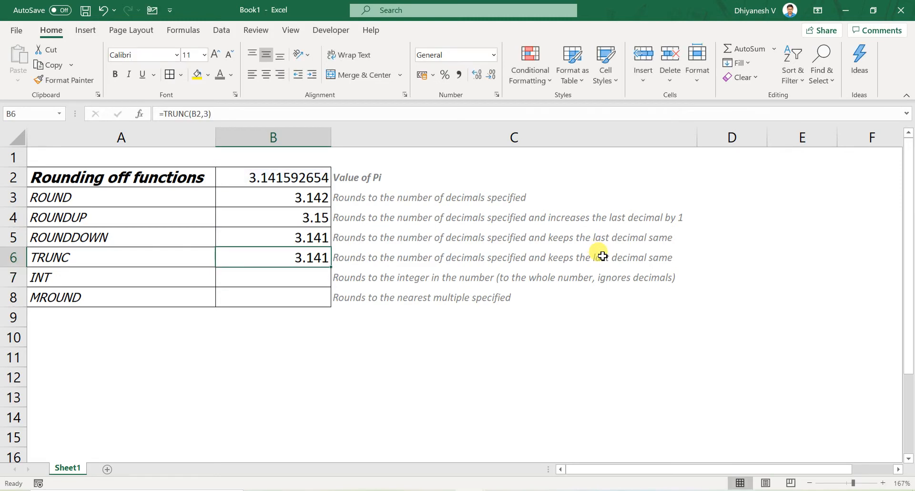
# - Examine the num_digits argument of the ROUNDDOWN formula in B5
pyautogui.press('Up')
pyautogui.press('F2')
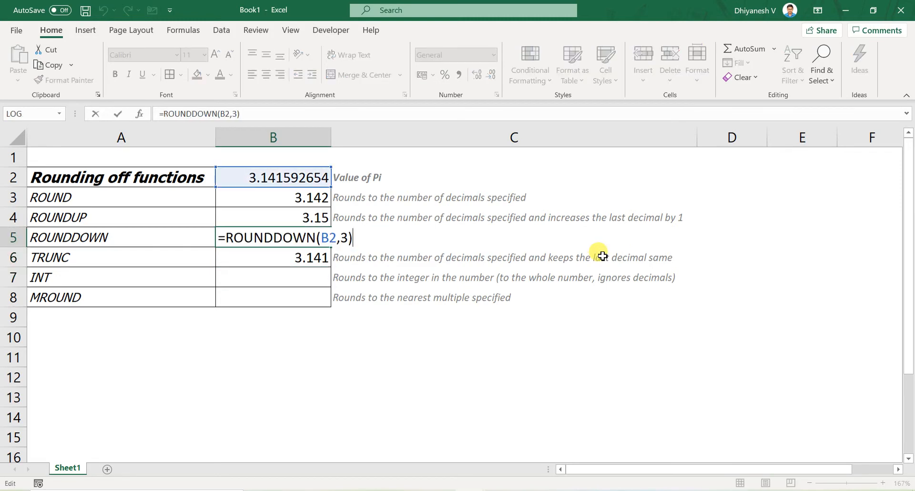
pyautogui.press('Left')
pyautogui.hotkey('shift', 'Left')
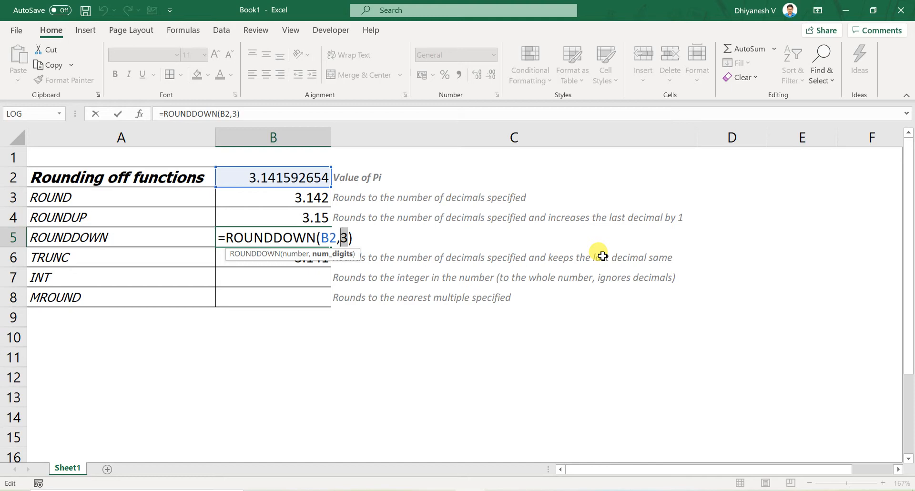
pyautogui.press('Return')
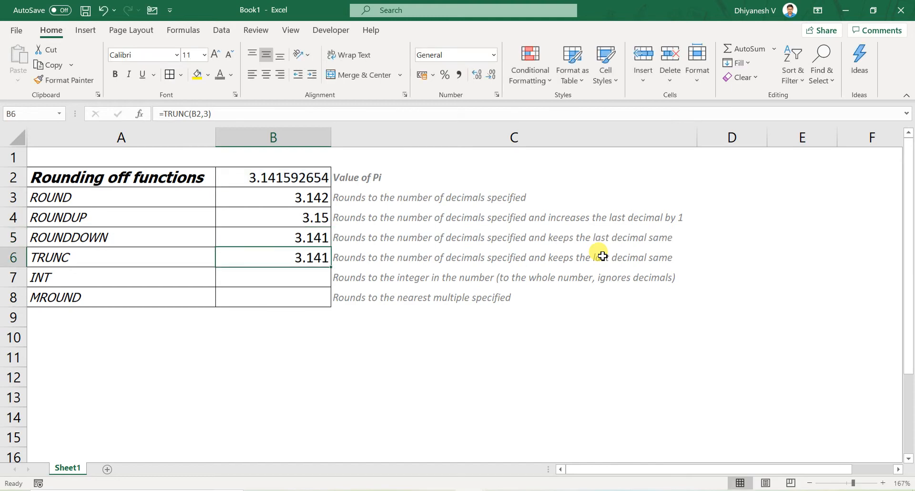
# - Try the TRUNC formula in B6 without its optional num_digits argument, and undo the change
pyautogui.press('F2')
pyautogui.press('Left')
pyautogui.hotkey('shift', 'Left')
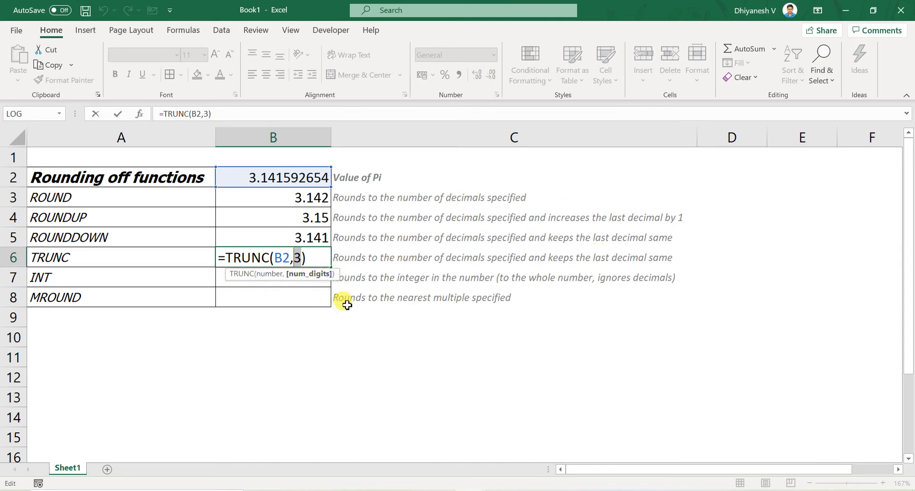
pyautogui.press('BackSpace')
pyautogui.press('BackSpace')
pyautogui.press('Return')
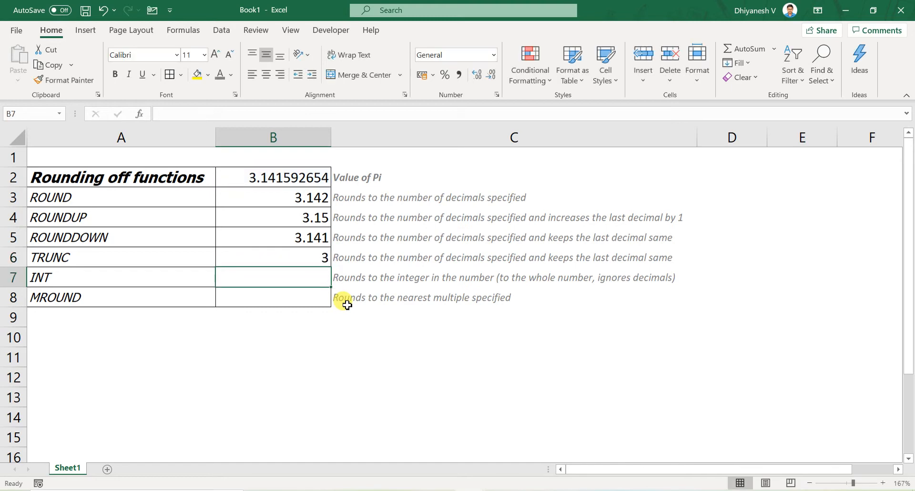
pyautogui.hotkey('ctrl', 'z')
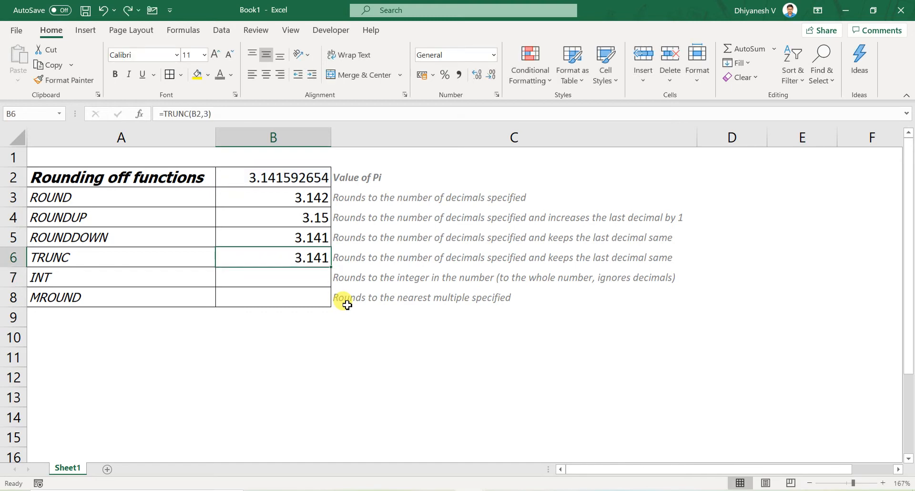
# - Enter an INT formula in B7 that reduces the value in B2 to its whole number
pyautogui.press('Down')
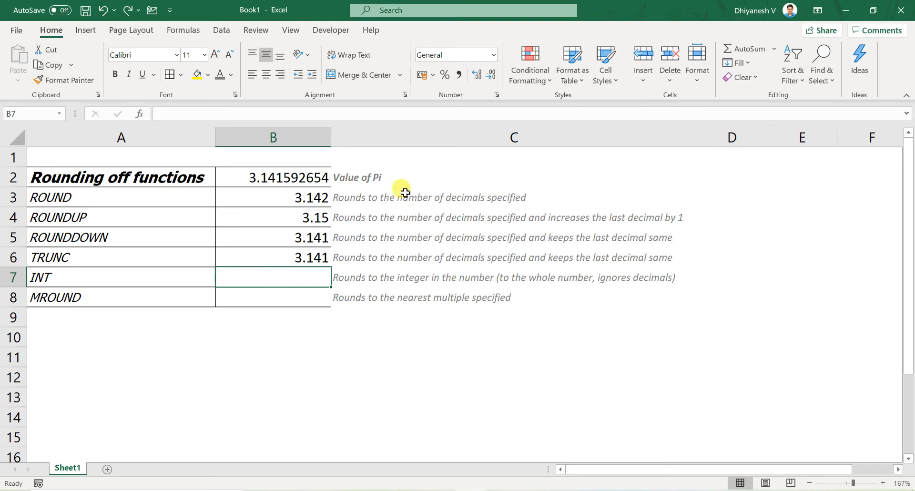
pyautogui.write('=int')
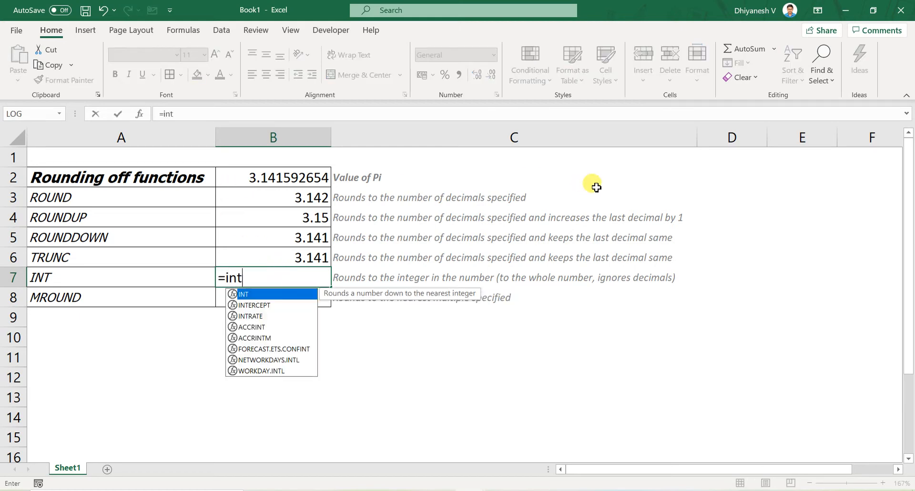
pyautogui.press('Tab')
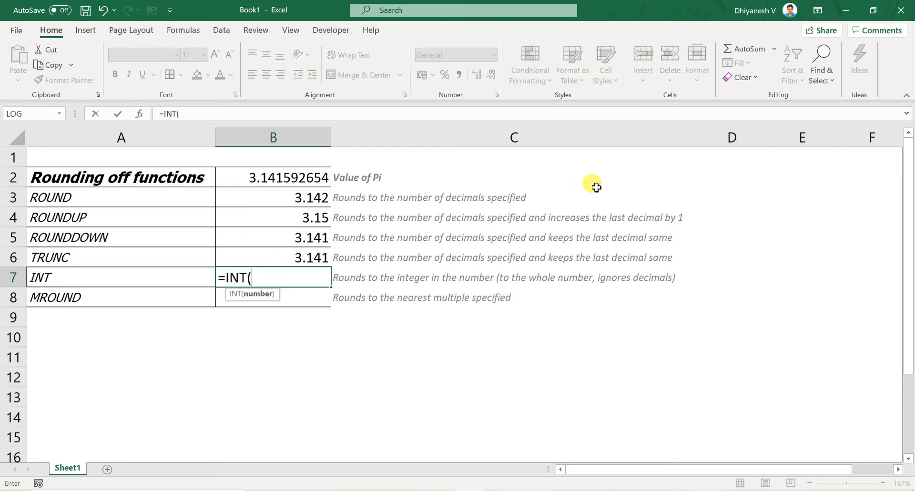
pyautogui.press('Up')
pyautogui.press('Up')
pyautogui.press('Up')
pyautogui.press('Up')
pyautogui.press('Up')
pyautogui.press('Return')
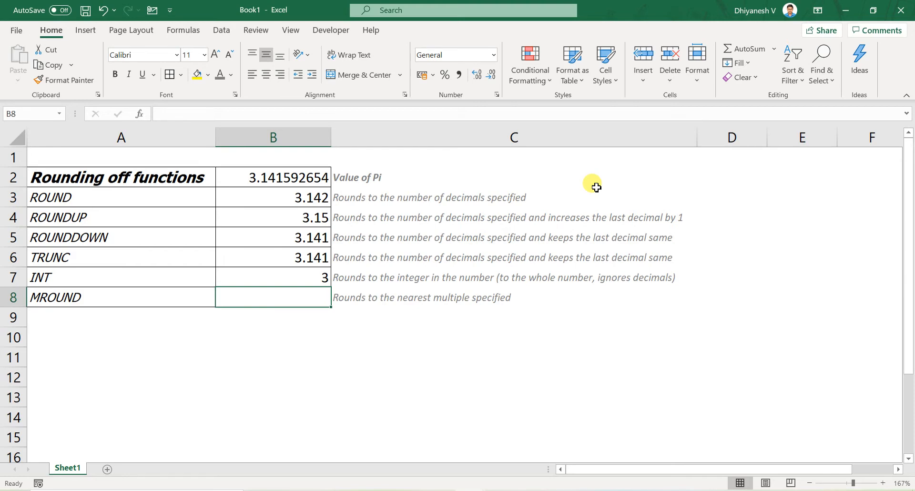
pyautogui.press('Up')
pyautogui.press('Down')
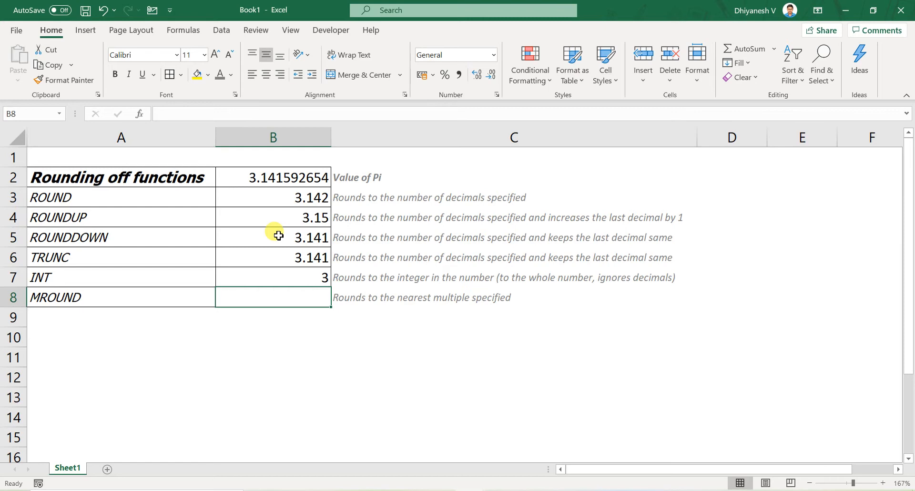
# - Replace the Pi formula in B2 with the test value 4.925
pyautogui.press('Up')
pyautogui.press('Up')
pyautogui.press('Up')
pyautogui.press('Up')
pyautogui.press('Up')
pyautogui.press('Up')
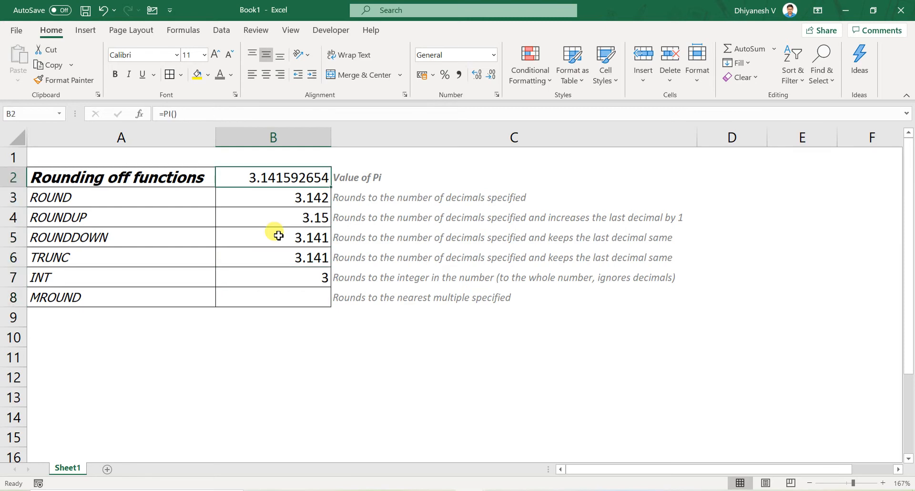
pyautogui.write('1.5')
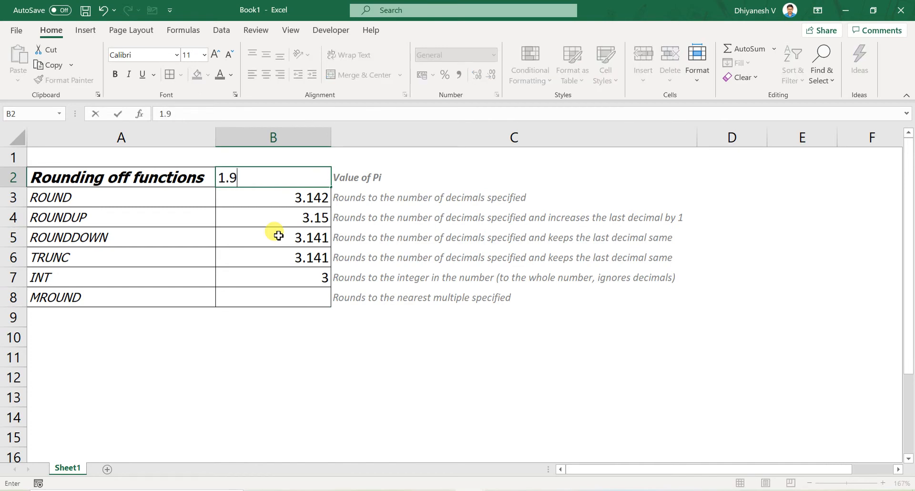
pyautogui.press('Escape')
pyautogui.write('4.925')
pyautogui.press('Return')
pyautogui.press('pagedown')
pyautogui.press('Down')
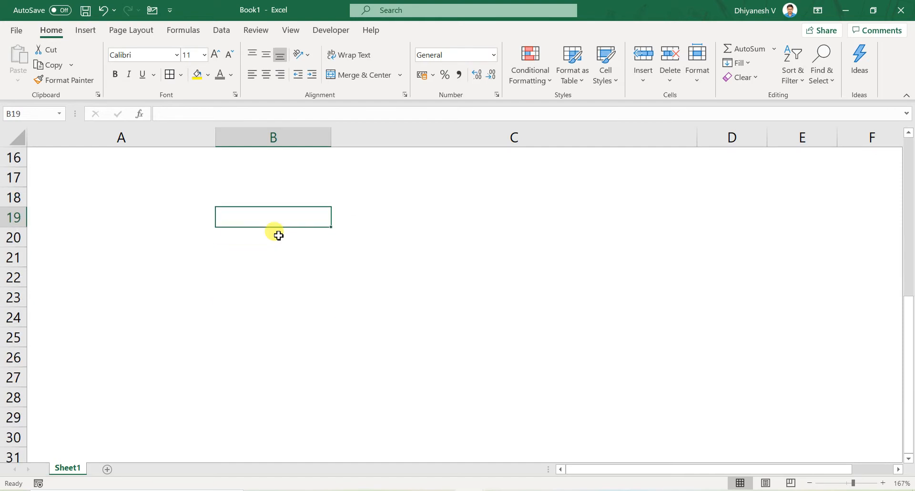
pyautogui.press('pageup')
pyautogui.press('Up')
# - Enter an MROUND formula in B8 that rounds the value in B2 to the nearest multiple of 9
pyautogui.press('Down')
pyautogui.press('Down')
pyautogui.press('Down')
pyautogui.press('Down')
pyautogui.press('Down')
pyautogui.write('=')
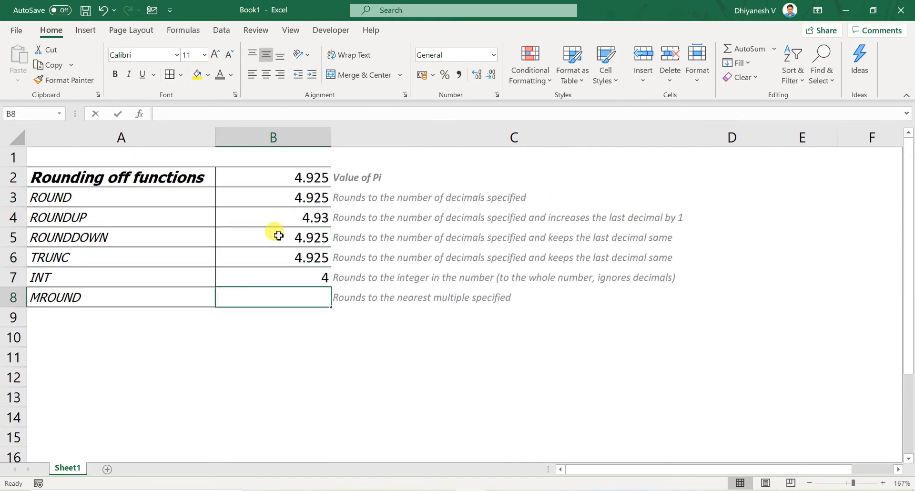
pyautogui.write('mro')
pyautogui.press('Tab')
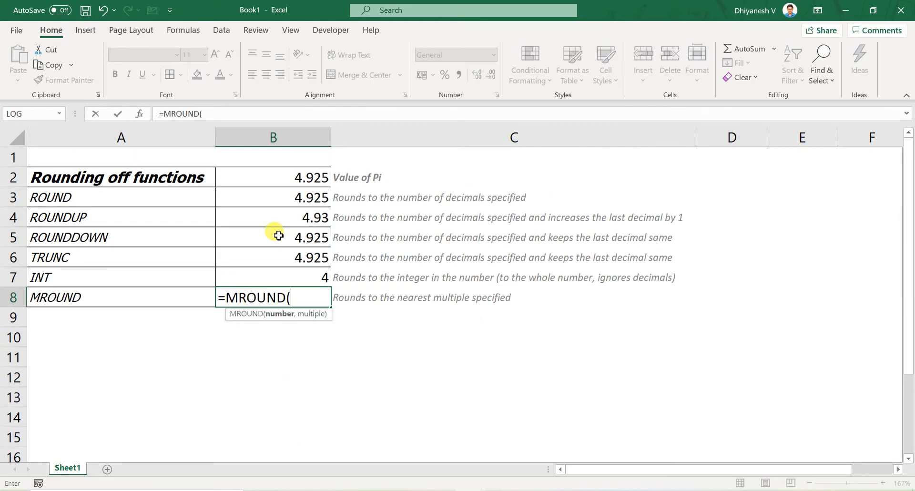
pyautogui.press('Up')
pyautogui.press('Up')
pyautogui.press('Up')
pyautogui.press('Up')
pyautogui.press('Up')
pyautogui.press('Up')
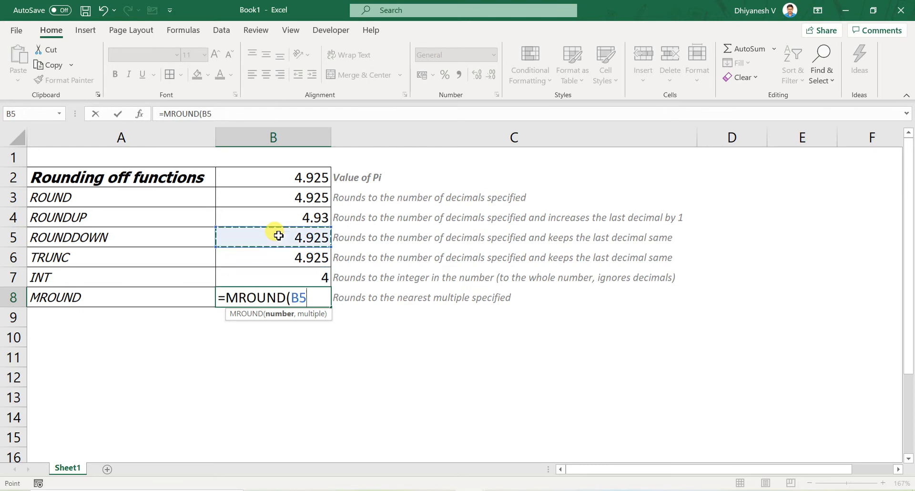
pyautogui.write(',9)')
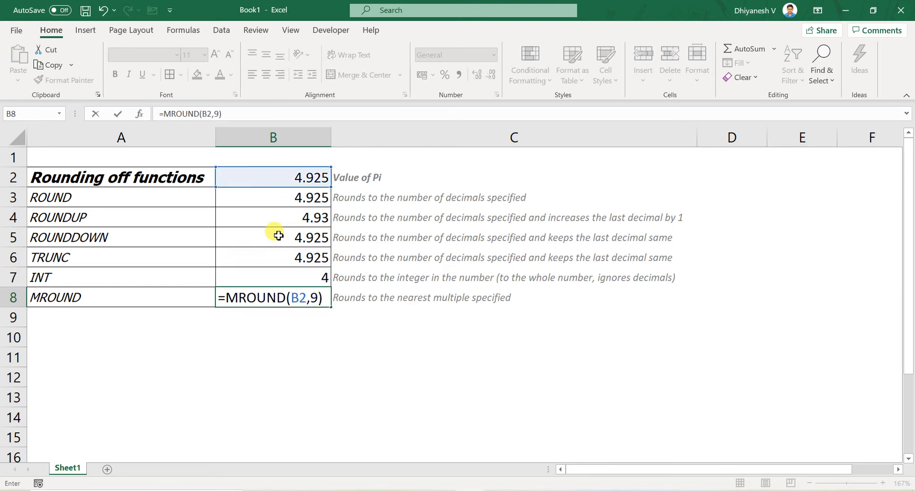
pyautogui.hotkey('ctrl', 'Return')
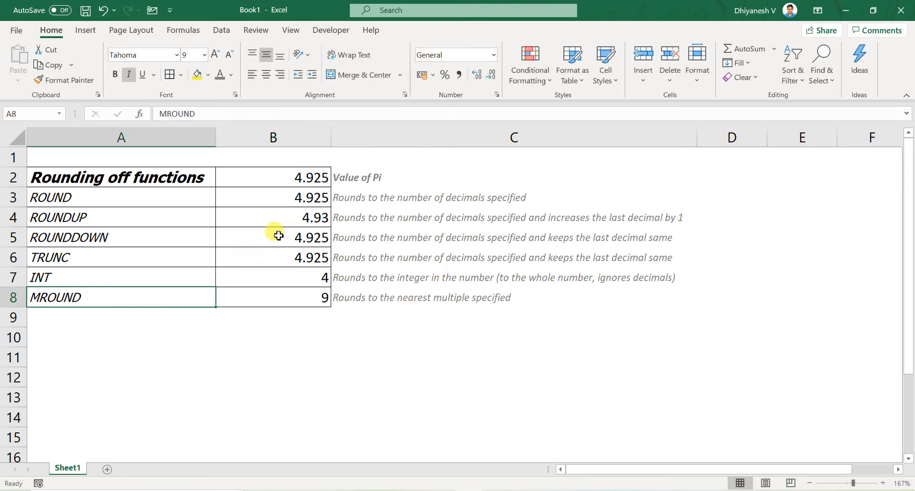
# - Examine the multiple argument of the MROUND formula in B8
pyautogui.press('F2')
pyautogui.press('Left')
pyautogui.press('Left')
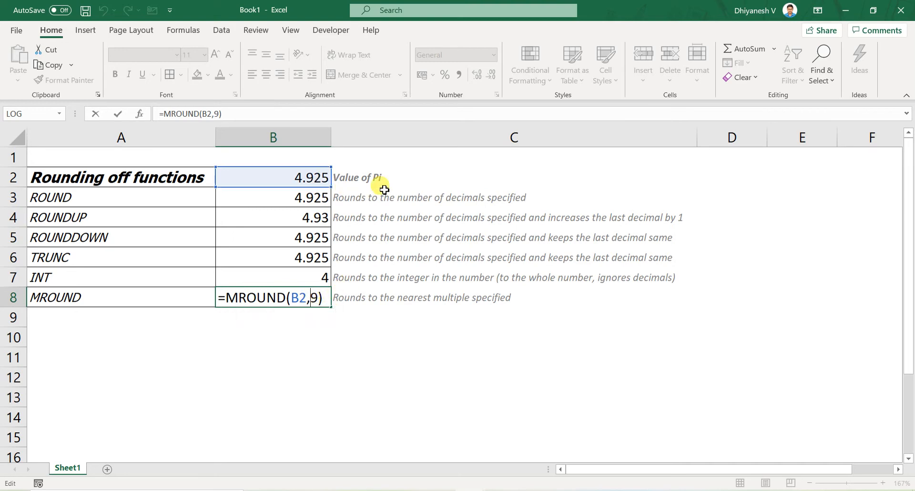
pyautogui.press('Return')
pyautogui.click(279, 297)
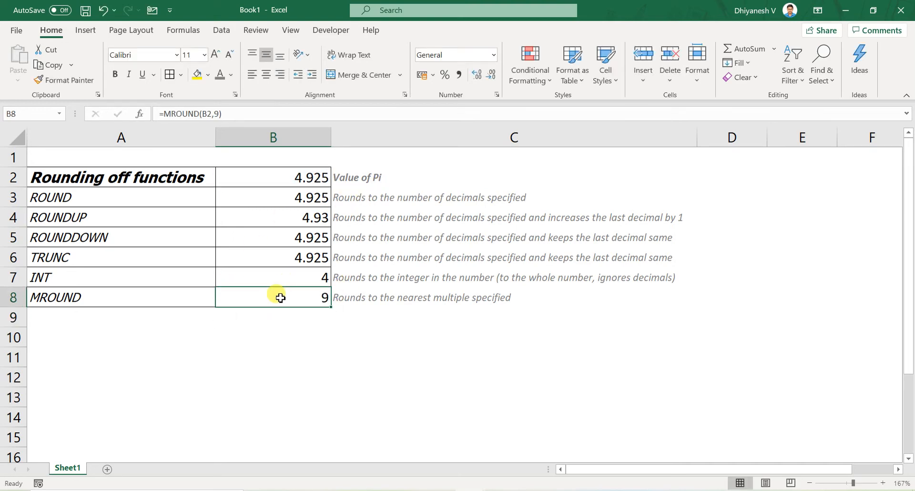
# - Write the note "9/2 = 4.5" in B10 and compare the input in B2 with the MROUND result in B8
pyautogui.click(298, 343)
pyautogui.write('9')
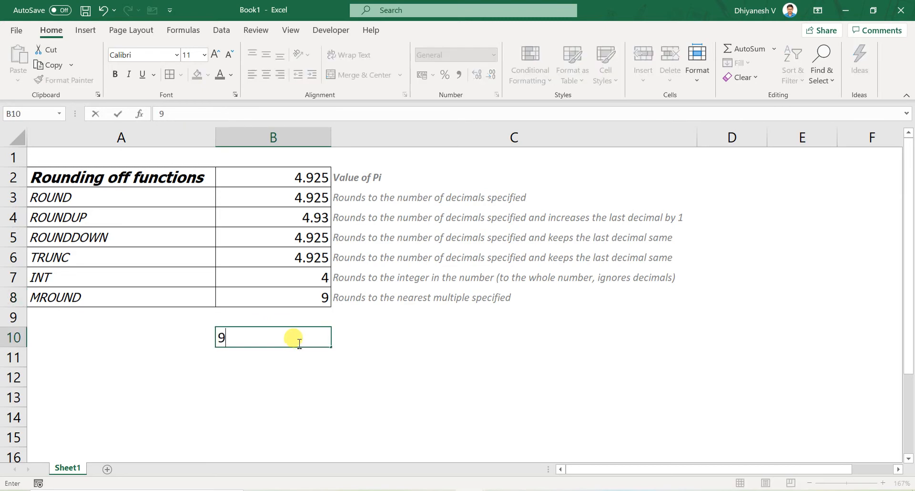
pyautogui.write('/2 = 4.5')
pyautogui.press('Return')
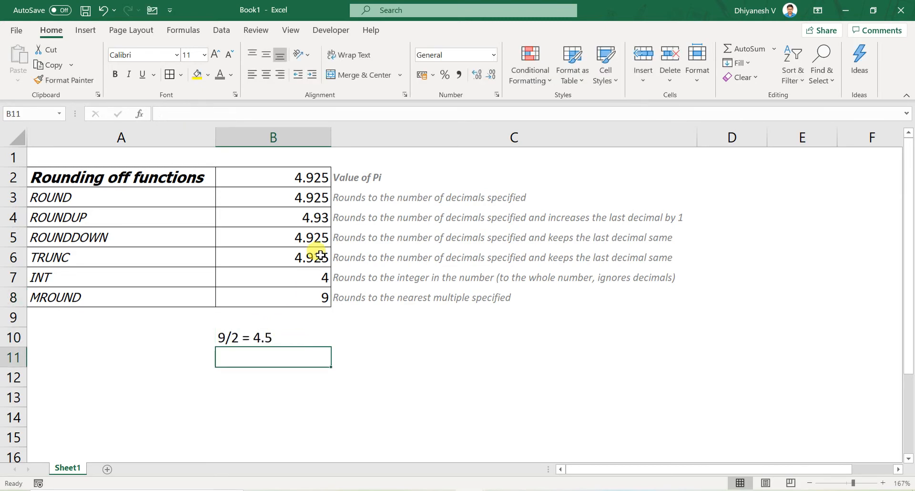
pyautogui.click(289, 173)
pyautogui.click(293, 299)
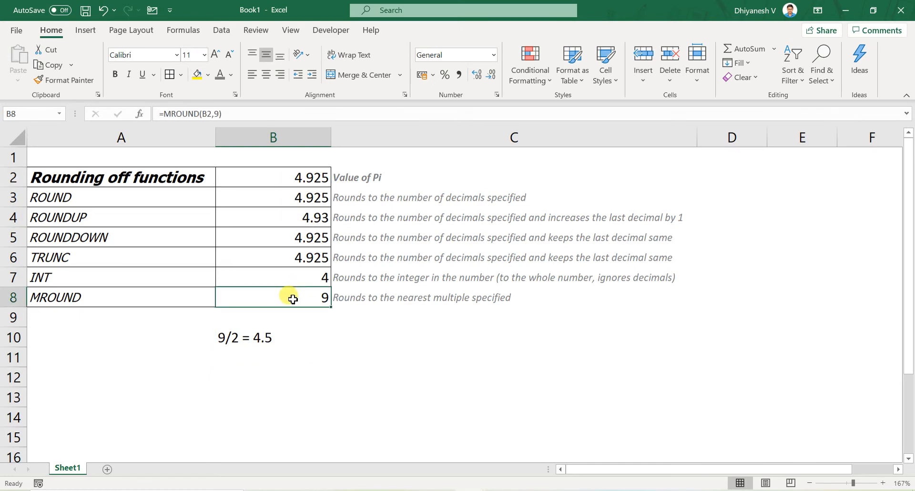
# - Change the test value in B2 to 4.425
pyautogui.click(305, 176)
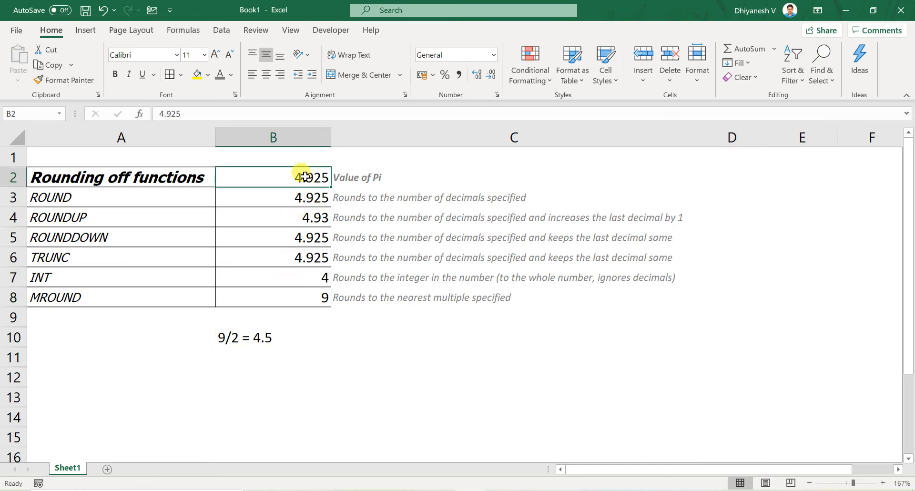
pyautogui.doubleClick(305, 177)
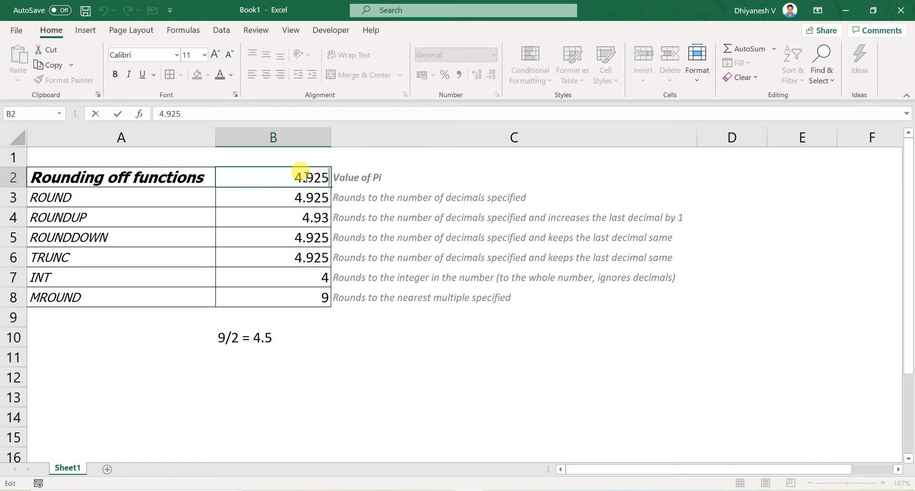
pyautogui.press('Left')
pyautogui.press('Left')
pyautogui.hotkey('shift', 'Left')
pyautogui.write('4')
pyautogui.hotkey('ctrl', 'Return')
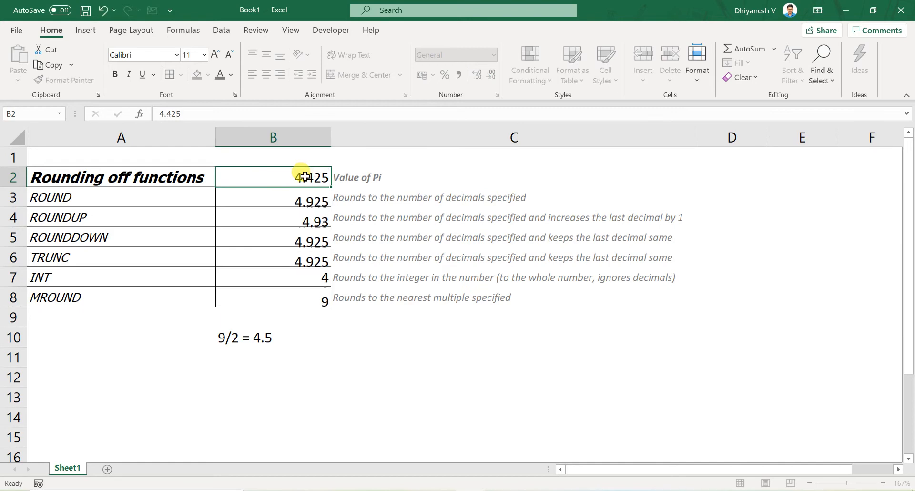
pyautogui.press('Return')
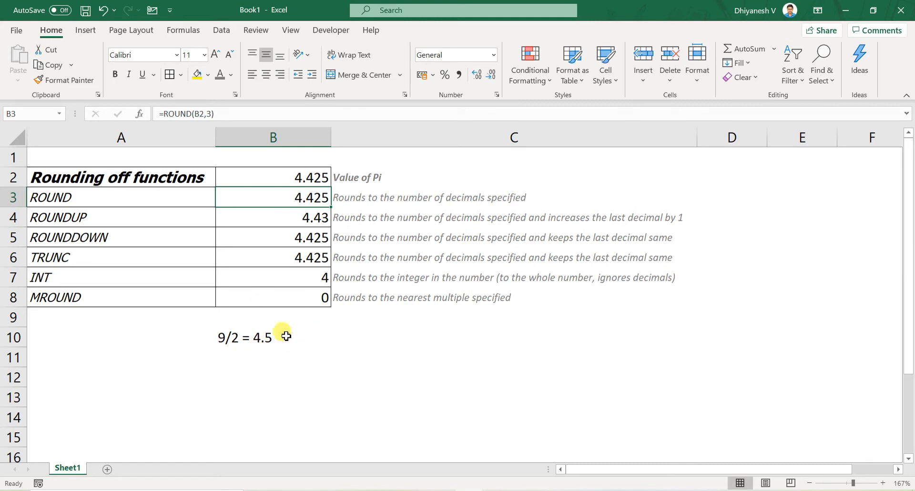
# - Delete the halfway calculation note from B10
pyautogui.scroll(-5, 246, 350)
pyautogui.scroll(5, 241, 349)
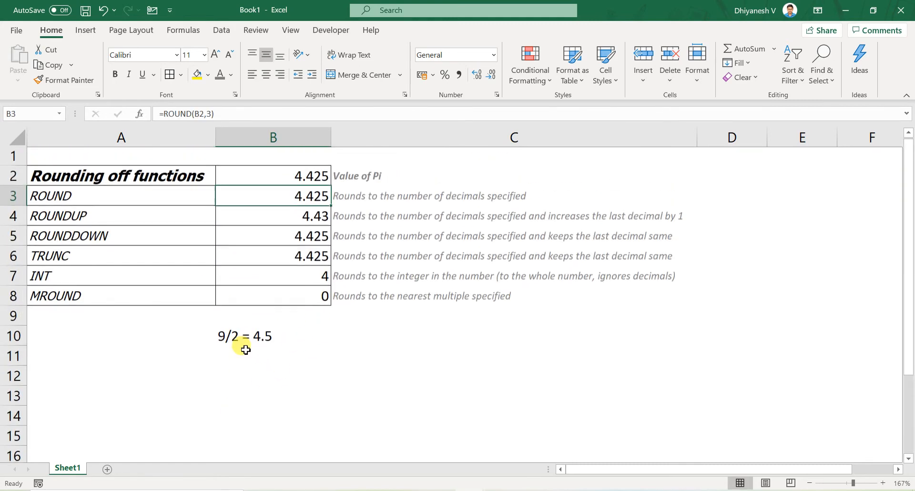
pyautogui.moveTo(243, 348); pyautogui.dragTo(244, 343)
pyautogui.click(244, 343)
pyautogui.press('Delete')
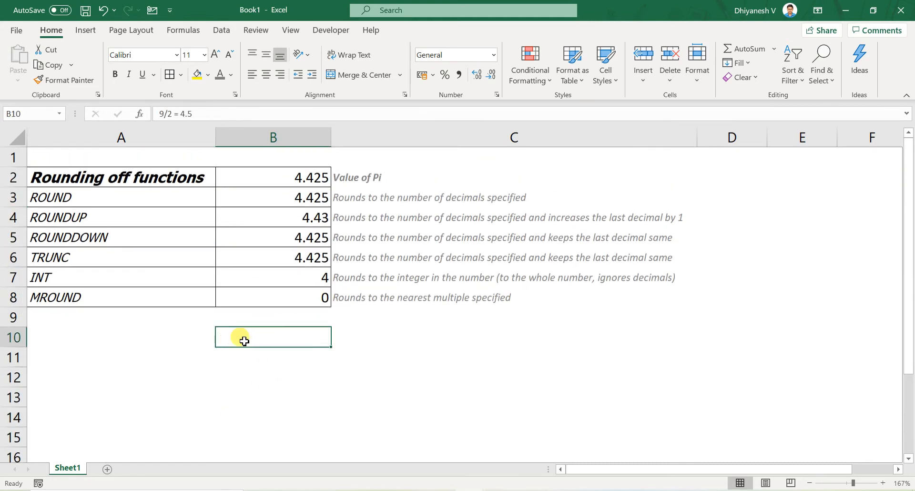
# - Restore the value of Pi in B2 with the formula =PI()
pyautogui.press('Up')
pyautogui.press('Up')
pyautogui.press('Up')
pyautogui.press('Up')
pyautogui.press('Up')
pyautogui.press('Up')
pyautogui.press('Up')
pyautogui.press('Up')
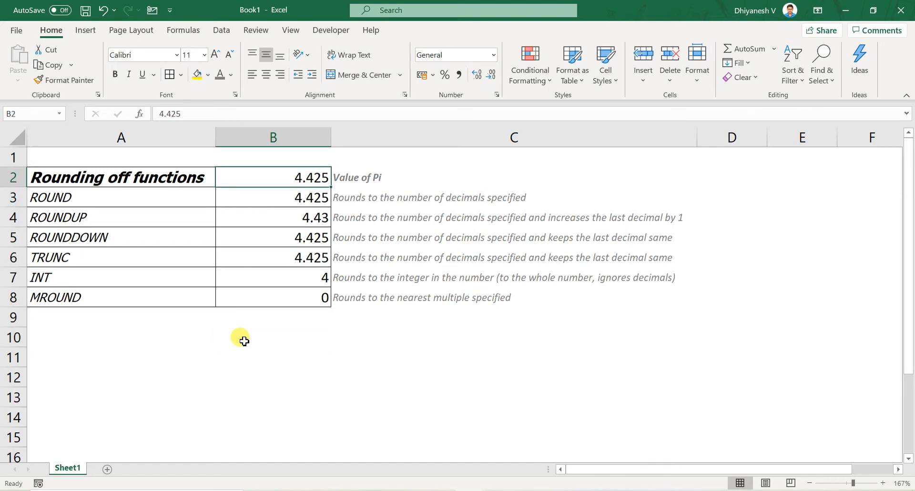
pyautogui.write('=pi')
pyautogui.press('Tab')
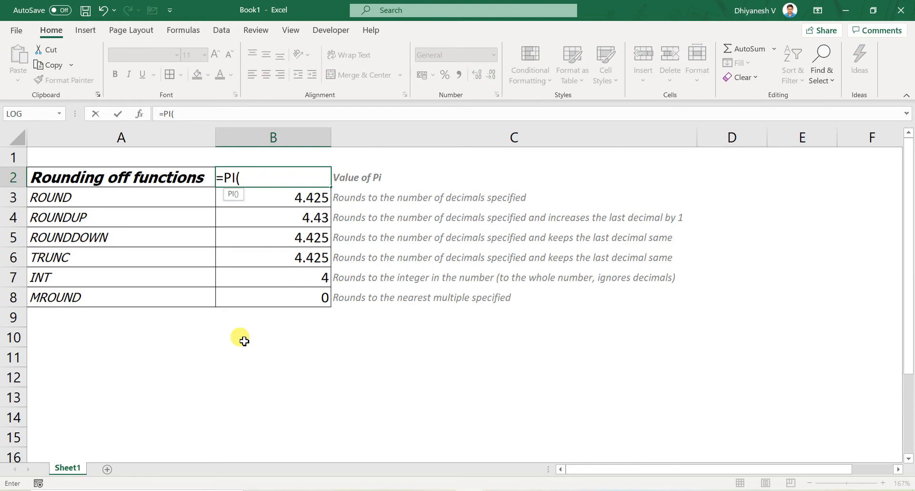
pyautogui.write(')')
pyautogui.press('Return')
# - Set the multiple in the MROUND formula in B8 to 5
pyautogui.press('Down')
pyautogui.press('Down')
pyautogui.press('Down')
pyautogui.press('Down')
pyautogui.press('Down')
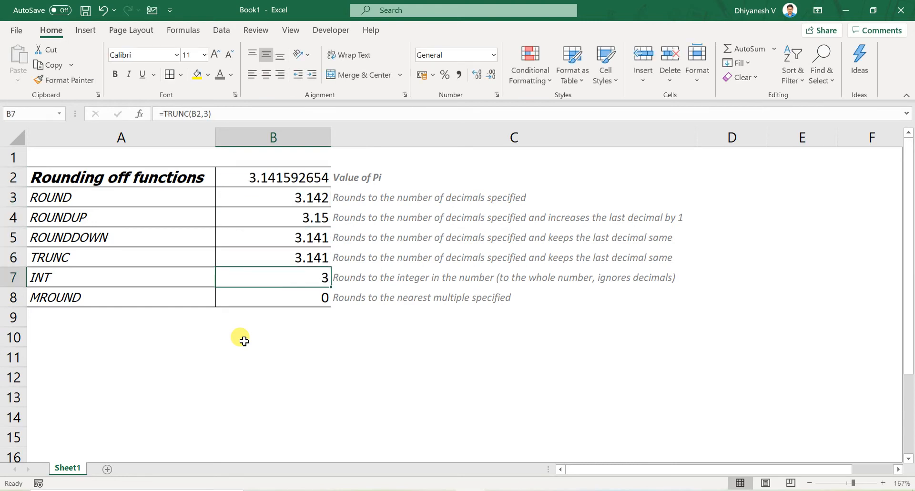
pyautogui.press('F2')
pyautogui.press('Left')
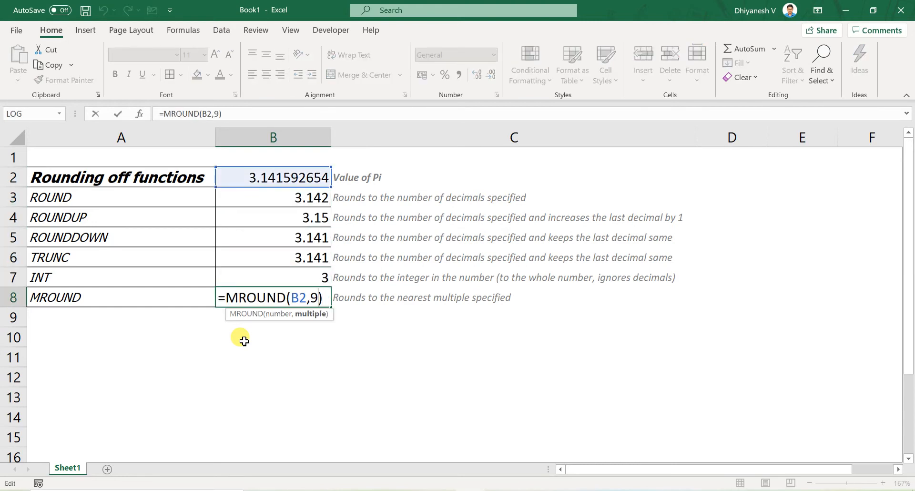
pyautogui.press('BackSpace')
pyautogui.write('5')
pyautogui.press('Return')
pyautogui.press('Up')
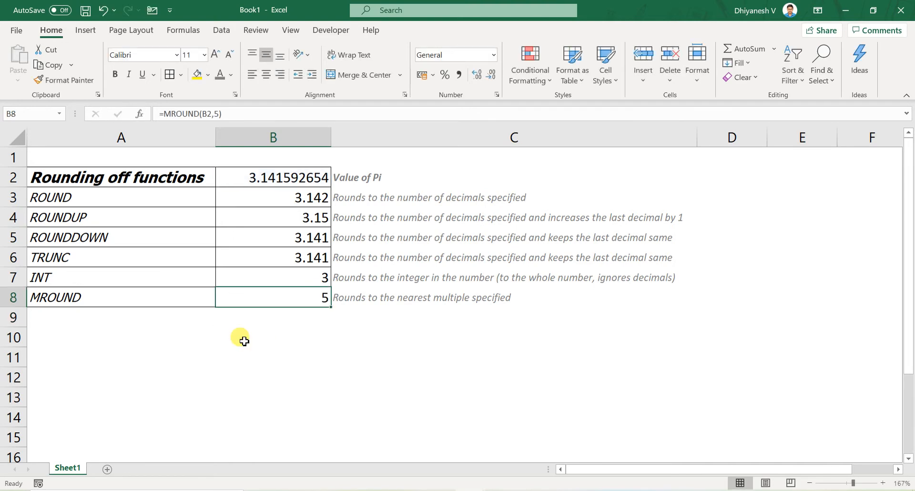
# - Clear the rounding formulas from B3:B8, keeping the Pi value in B2
pyautogui.press('Right')
pyautogui.press('Left')
pyautogui.press('Up')
pyautogui.press('Up')
pyautogui.press('Up')
pyautogui.press('Up')
pyautogui.press('Up')
pyautogui.press('Up')
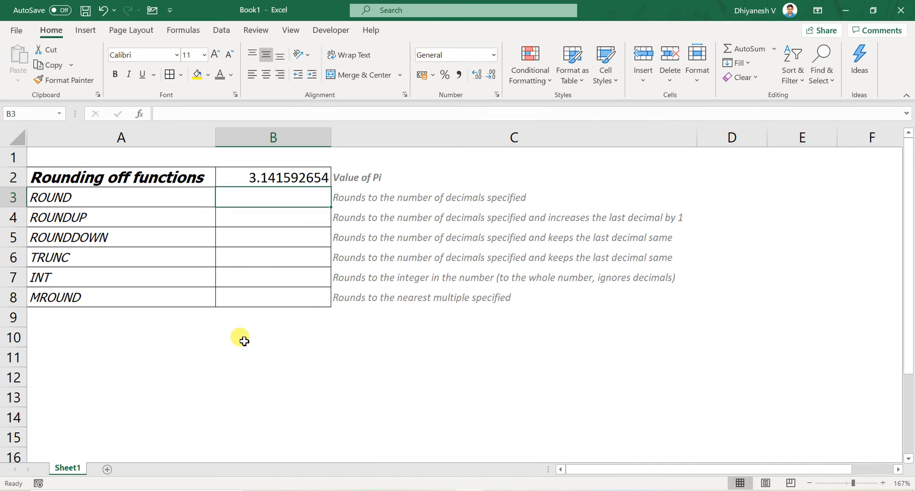
# - Hide the TRUNC and INT rows, rows 6 and 7
pyautogui.press('Down')
pyautogui.press('Down')
pyautogui.press('Down')
pyautogui.press('Down')
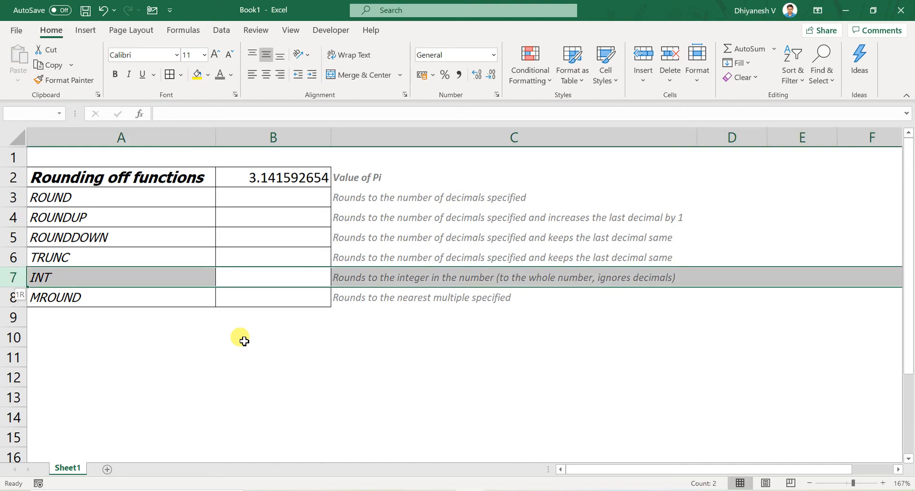
pyautogui.hotkey('shift', 'space')
pyautogui.hotkey('shift', 'Up')
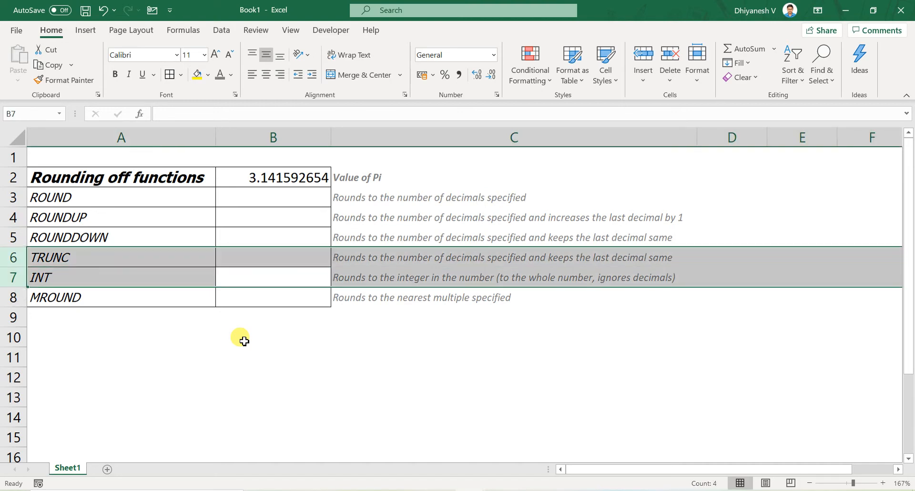
pyautogui.write('9')
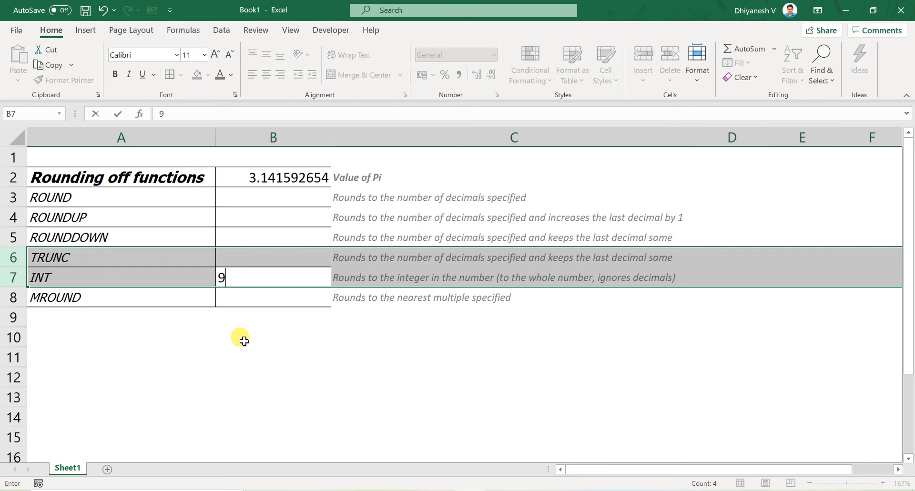
pyautogui.press('Escape')
pyautogui.hotkey('ctrl', '-')
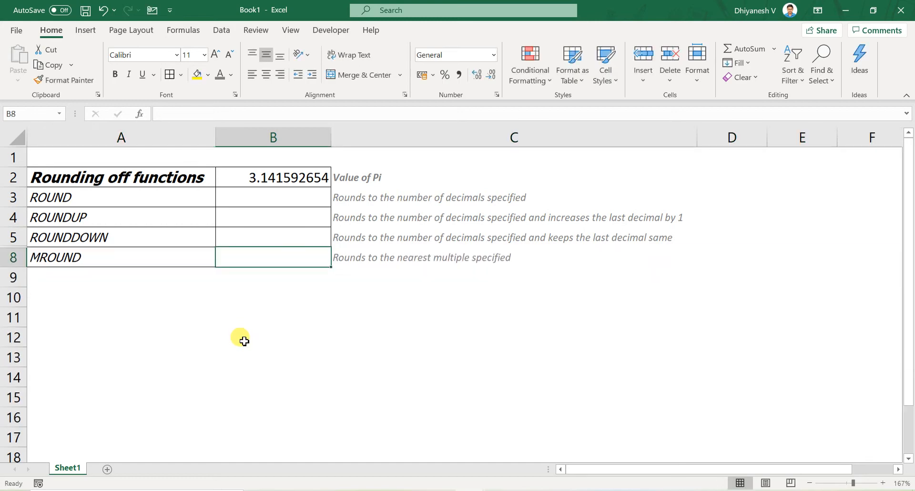
# - Hide the MROUND row, row 8
pyautogui.hotkey('shift', 'space')
pyautogui.hotkey('ctrl', '9')
pyautogui.press('Up')
pyautogui.press('Up')
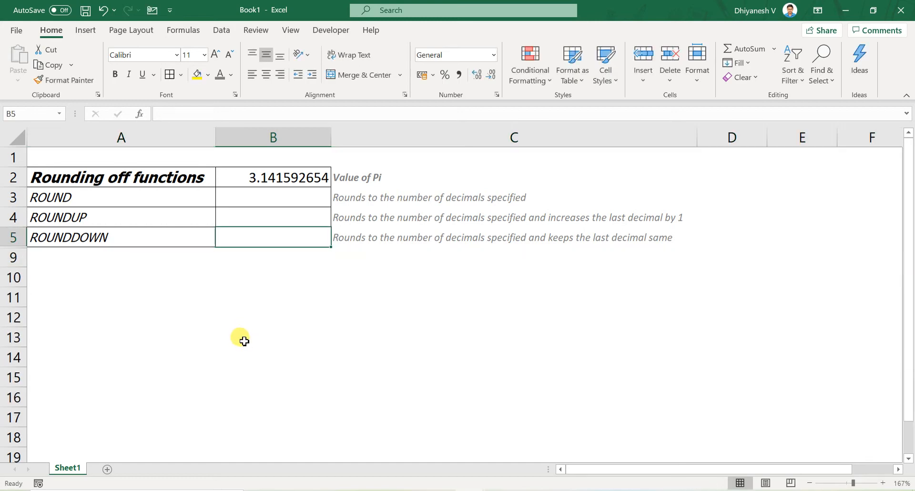
pyautogui.press('Left')
pyautogui.press('Up')
pyautogui.press('Up')
pyautogui.press('Down')
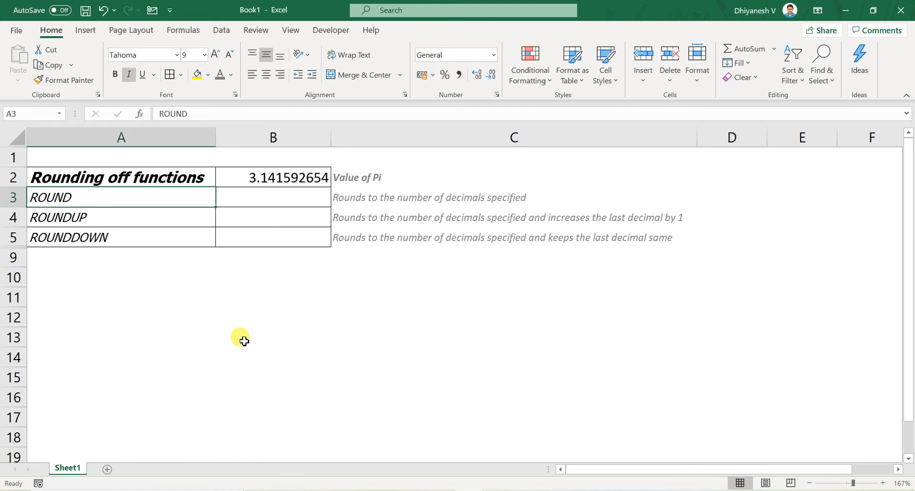
pyautogui.hotkey('shift', 'Down')
pyautogui.hotkey('shift', 'Down')
pyautogui.press('Right')
pyautogui.hotkey('shift', 'Down')
pyautogui.hotkey('shift', 'Down')
pyautogui.hotkey('shift', 'Up')
pyautogui.hotkey('shift', 'Up')
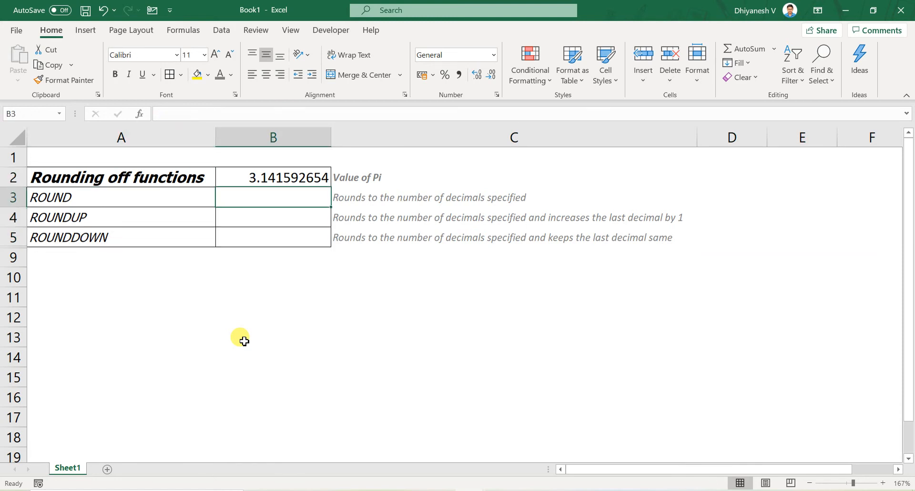
pyautogui.hotkey('shift', 'Down')
pyautogui.hotkey('shift', 'Down')
pyautogui.hotkey('shift', 'Up')
pyautogui.hotkey('shift', 'Up')
pyautogui.press('Right')
pyautogui.press('Left')
pyautogui.press('Down')
pyautogui.press('Down')
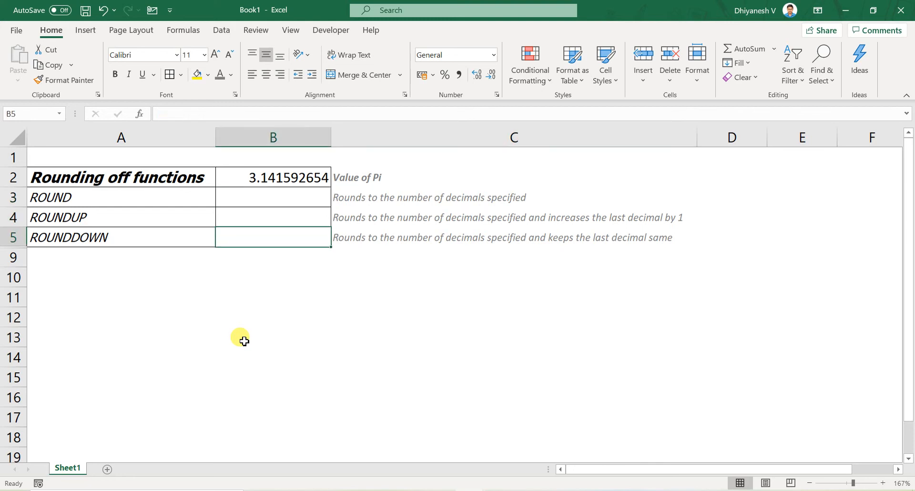
pyautogui.press('Down')
pyautogui.press('Down')
pyautogui.press('Up')
pyautogui.press('Up')
pyautogui.press('Up')
pyautogui.press('Up')
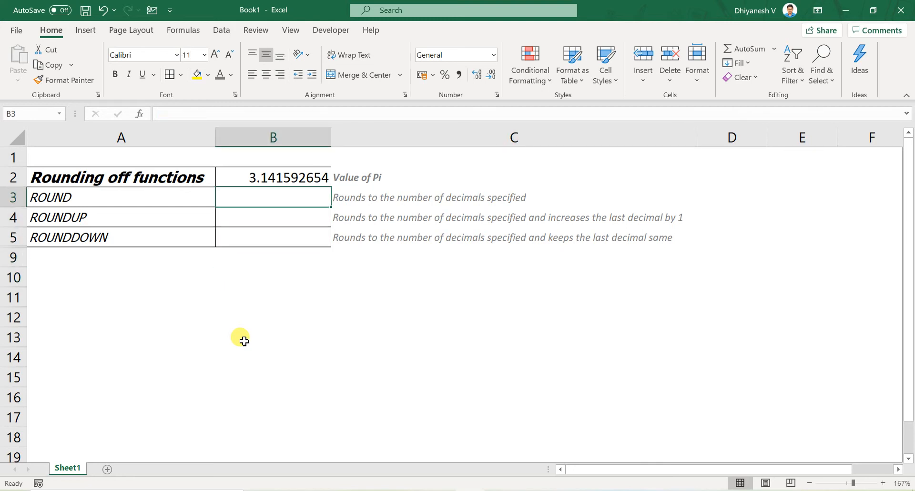
# - Add 100 to the Pi formula in B2 so it reads =PI()+100
pyautogui.press('Up')
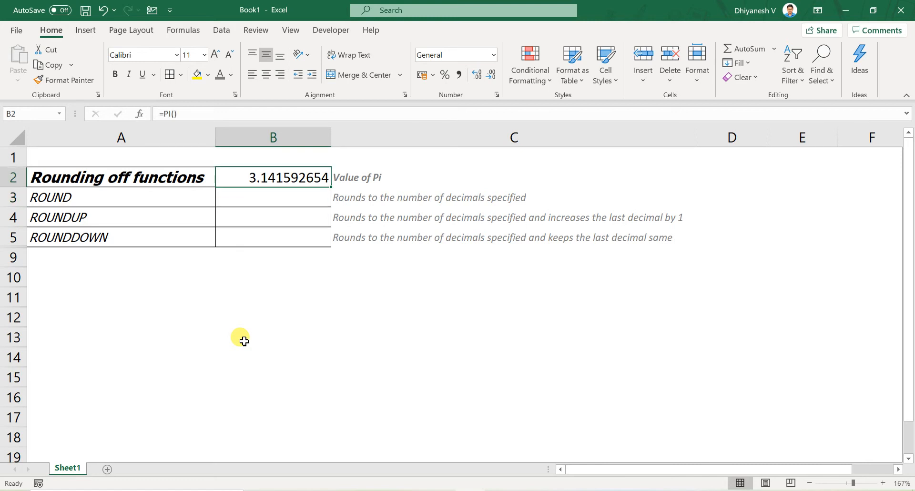
pyautogui.press('F2')
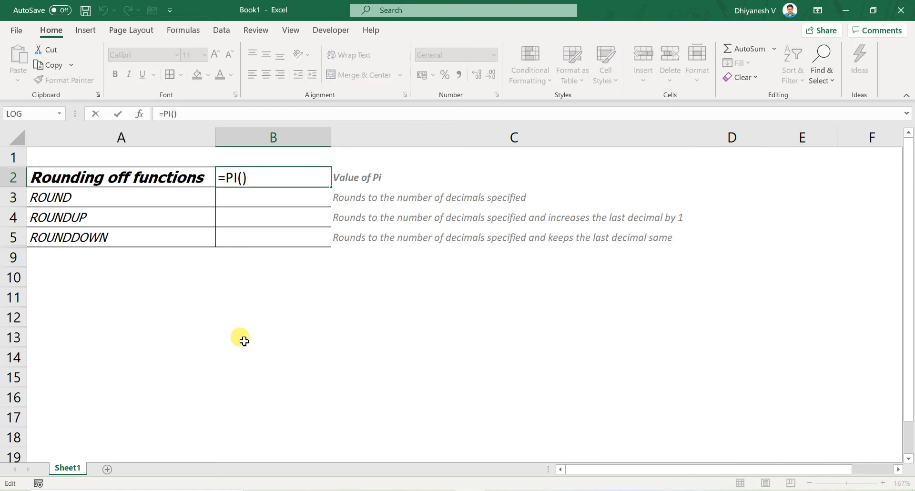
pyautogui.write('+100')
pyautogui.press('Return')
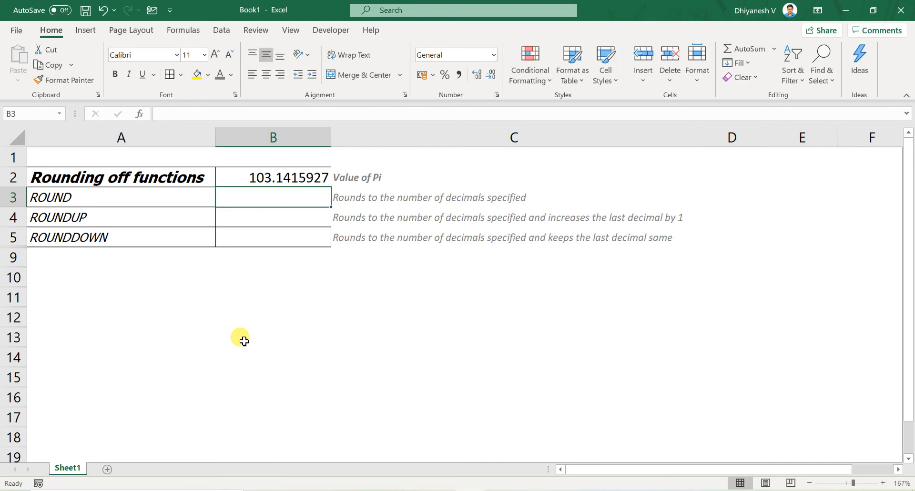
# - Enter =ROUND(B2,-1) in B3 to round the value in B2 to the nearest ten
pyautogui.write('=rou')
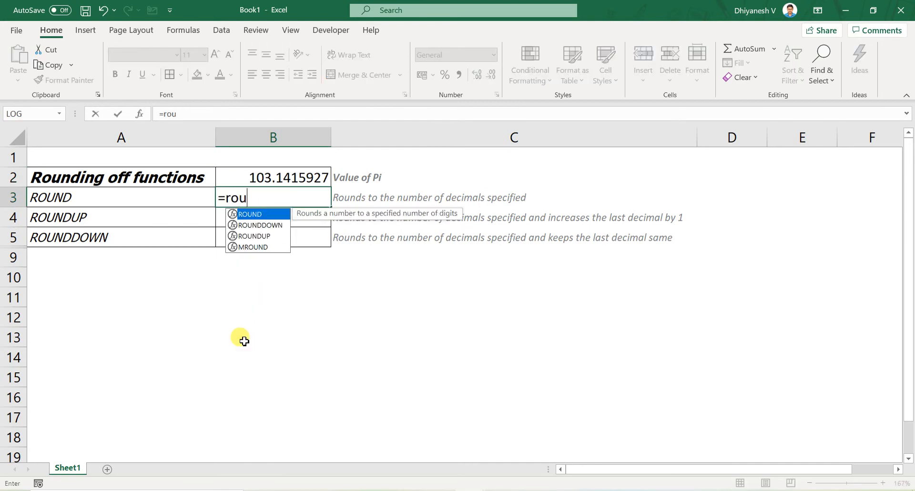
pyautogui.press('Tab')
pyautogui.press('Up')
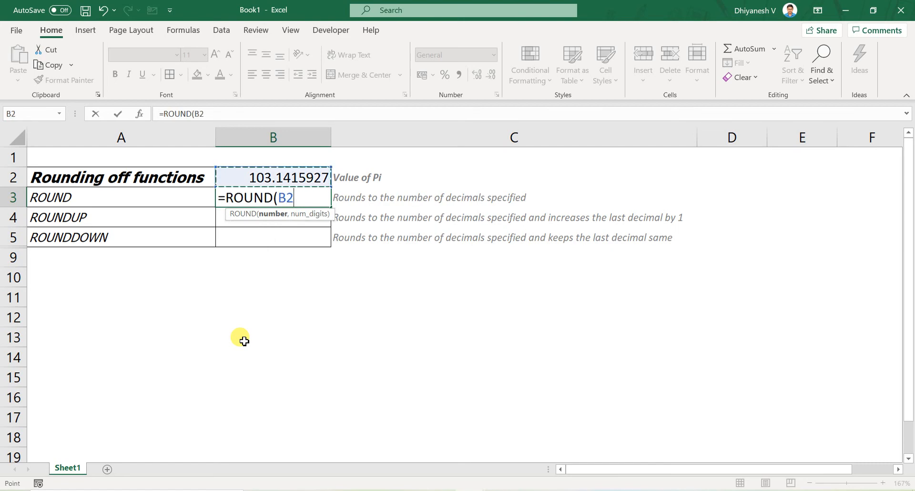
pyautogui.write(',')
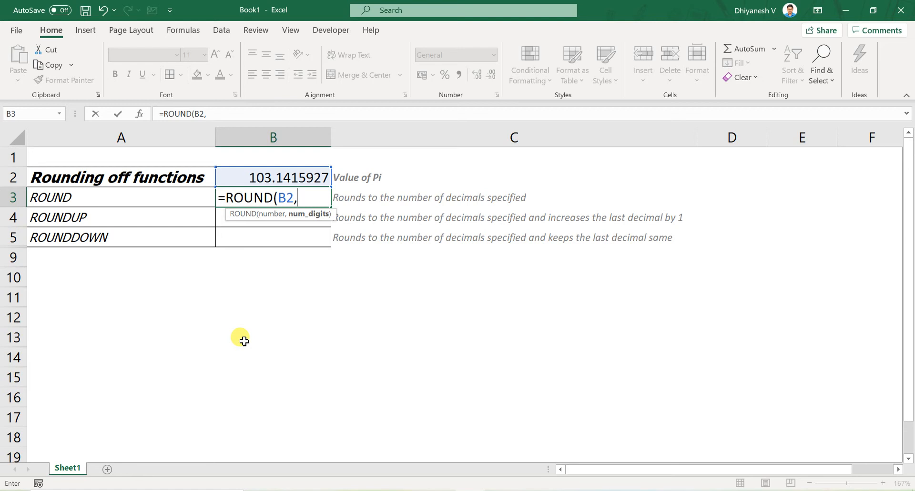
pyautogui.write('-1')
pyautogui.write(')')
pyautogui.press('Return')
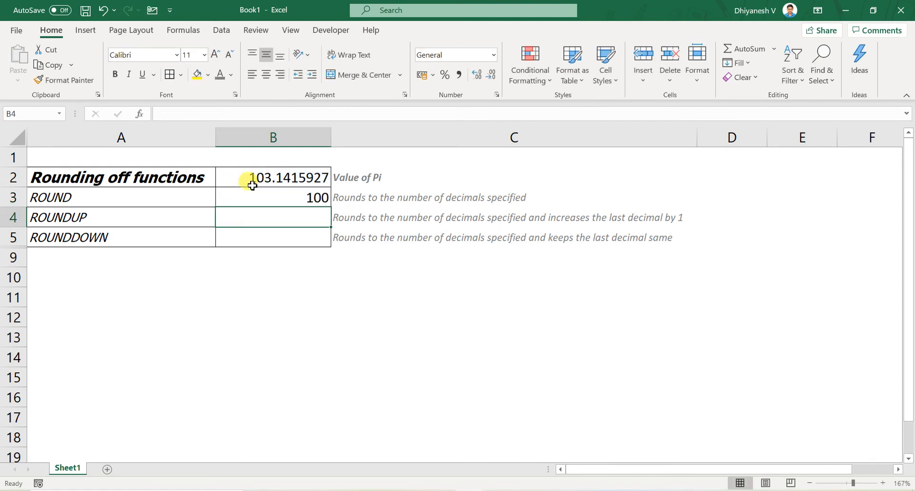
# - Examine the ROUND formula in B3 against the source value and formula in B2
pyautogui.click(279, 197)
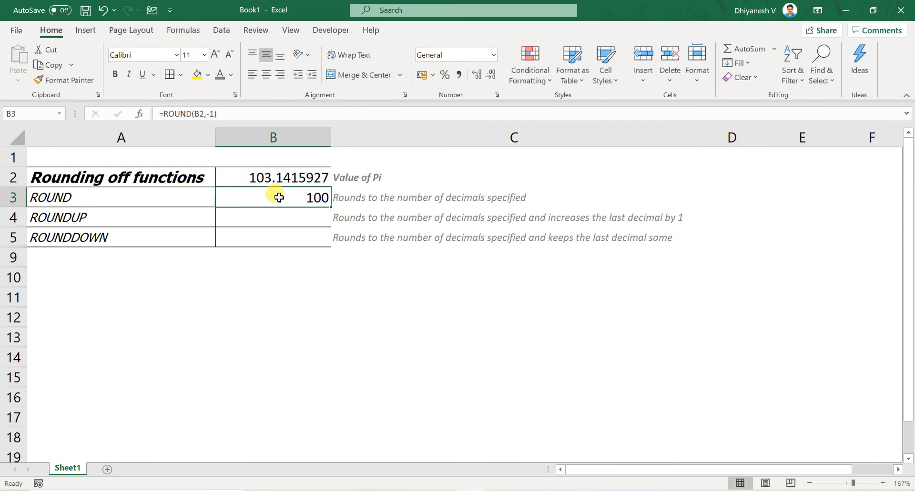
pyautogui.click(268, 177)
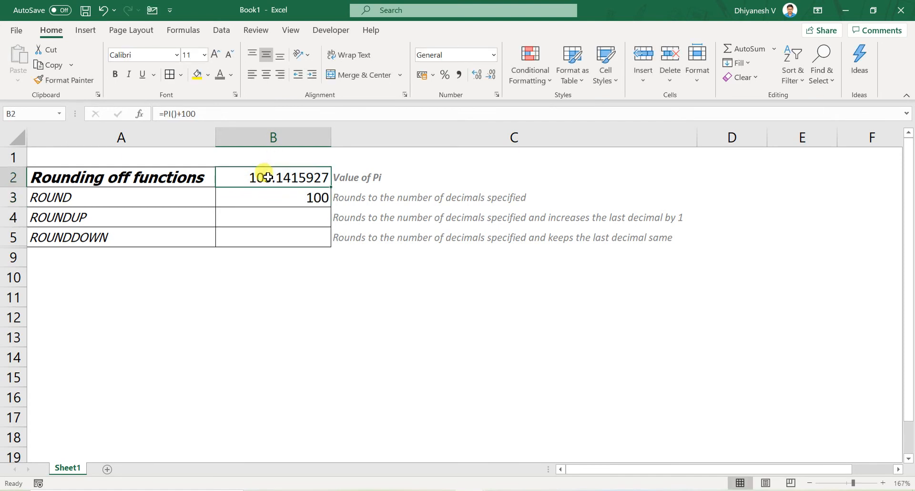
pyautogui.click(273, 191)
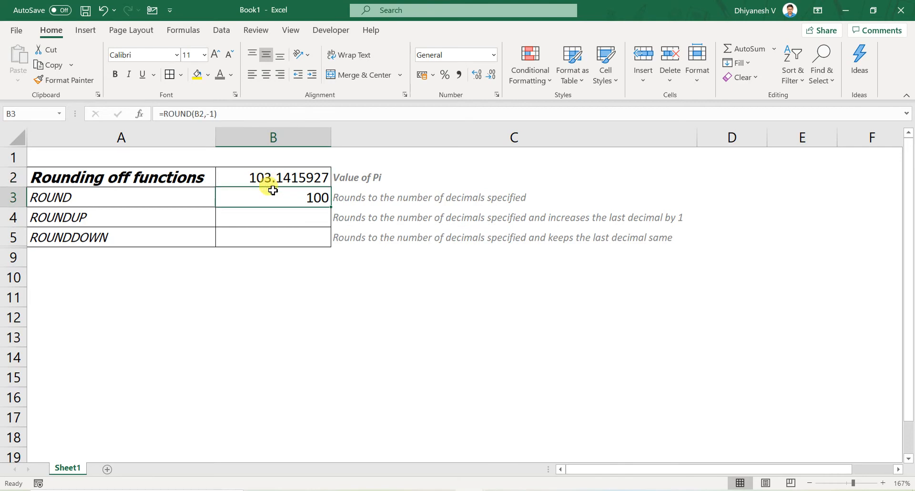
pyautogui.doubleClick(273, 190)
pyautogui.press('Return')
pyautogui.click(273, 190)
pyautogui.press('F2')
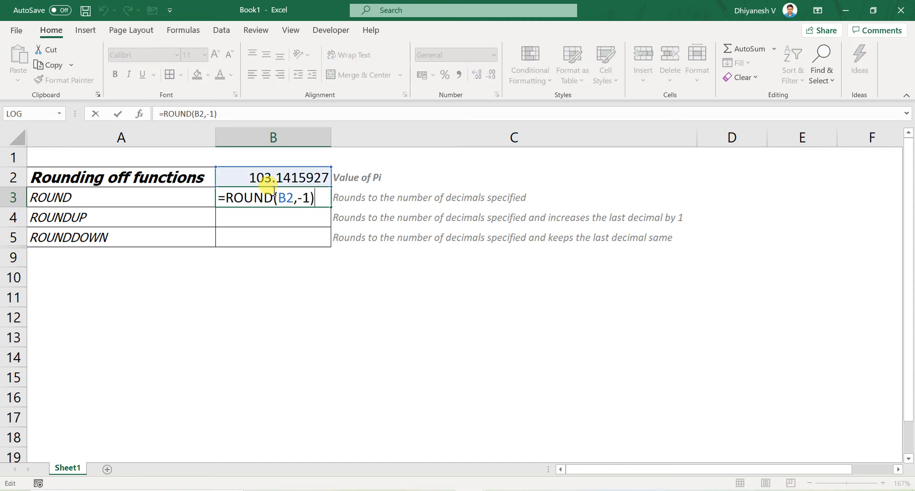
pyautogui.press('Escape')
# - Extend the formula in B2 by adding 256, giving =PI()+100+256
pyautogui.press('Up')
pyautogui.press('F2')
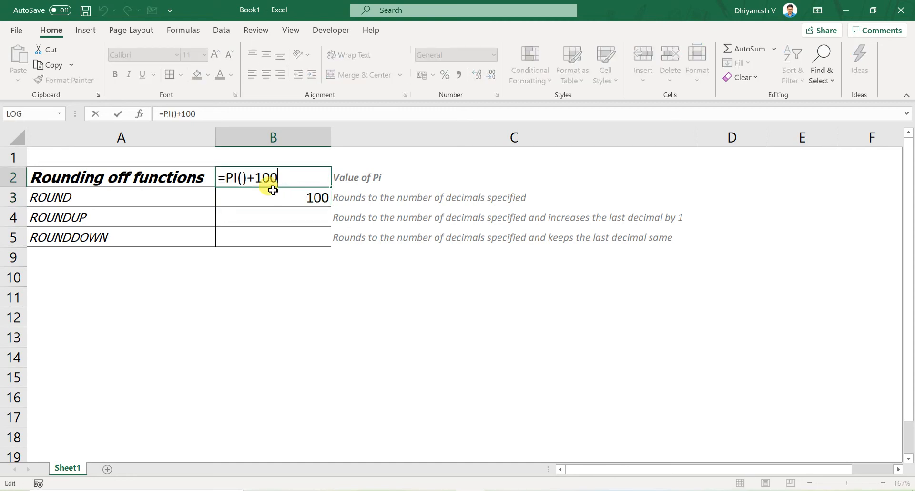
pyautogui.write('+256')
pyautogui.press('Return')
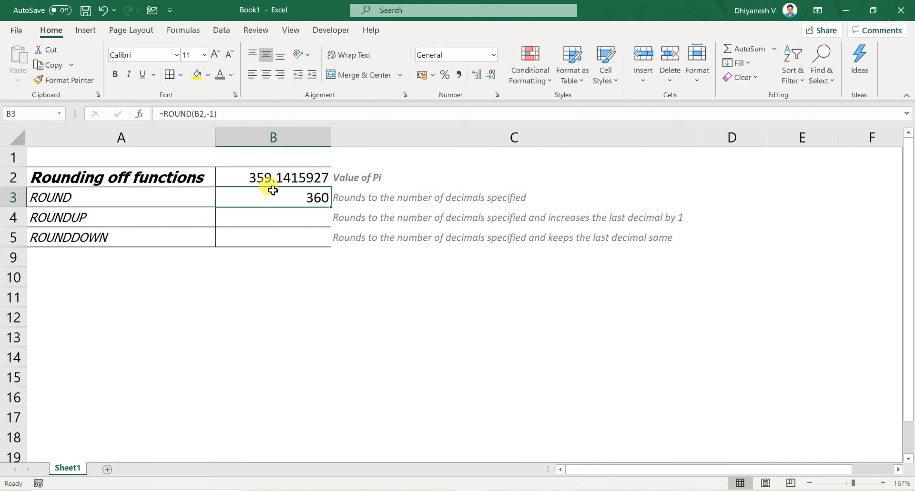
# - Set the number of digits in the ROUND formula in B3 to -2
pyautogui.press('F2')
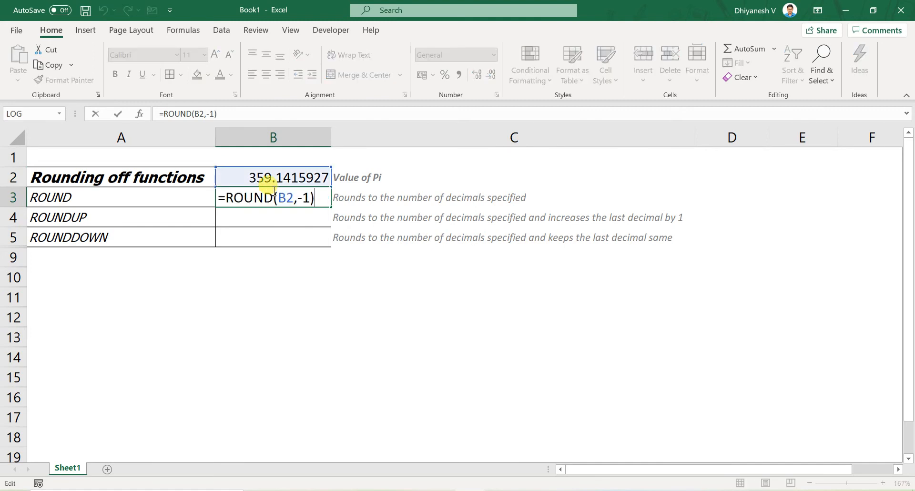
pyautogui.press('Left')
pyautogui.hotkey('shift', 'Left')
pyautogui.write('2')
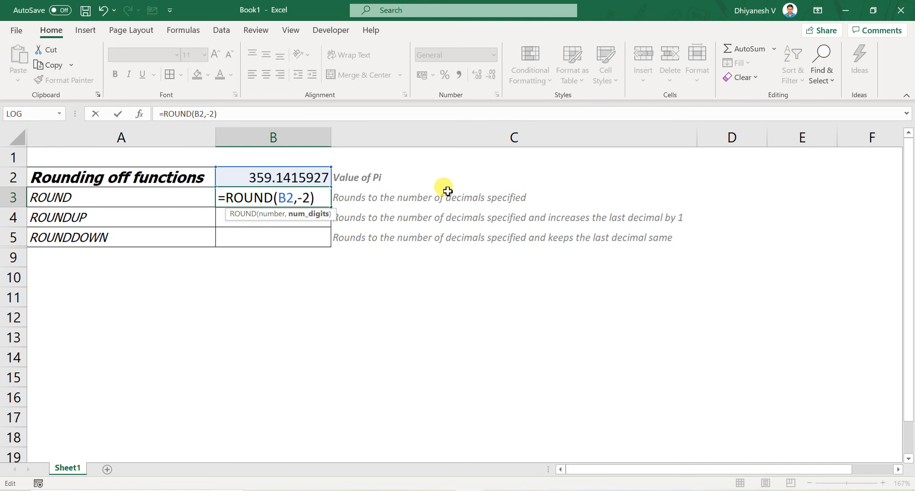
pyautogui.press('Return')
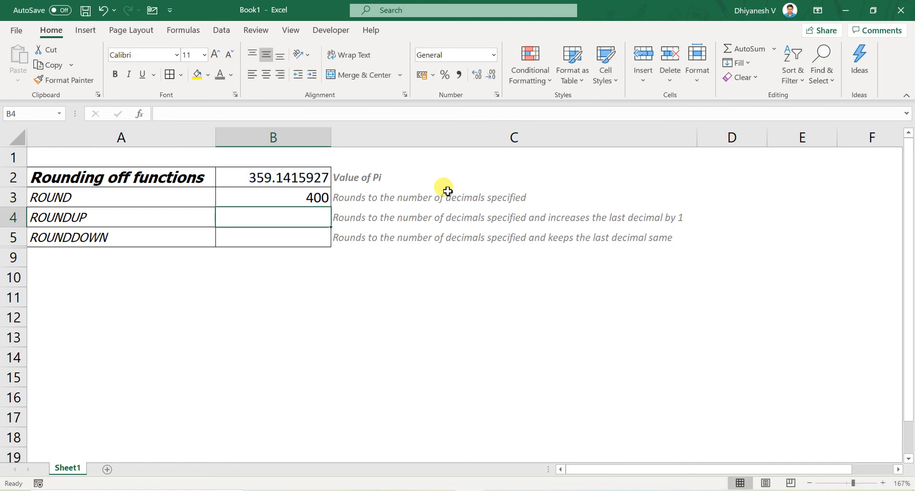
pyautogui.press('Up')
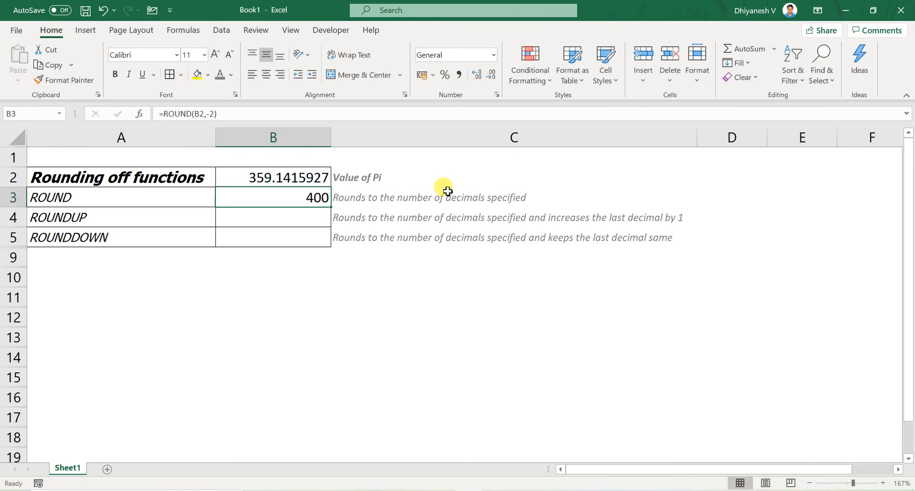
# - Enter =ROUNDUP(B2,-2) in B4 to round the value in B2 up to the next hundred
pyautogui.press('Down')
pyautogui.write('=')
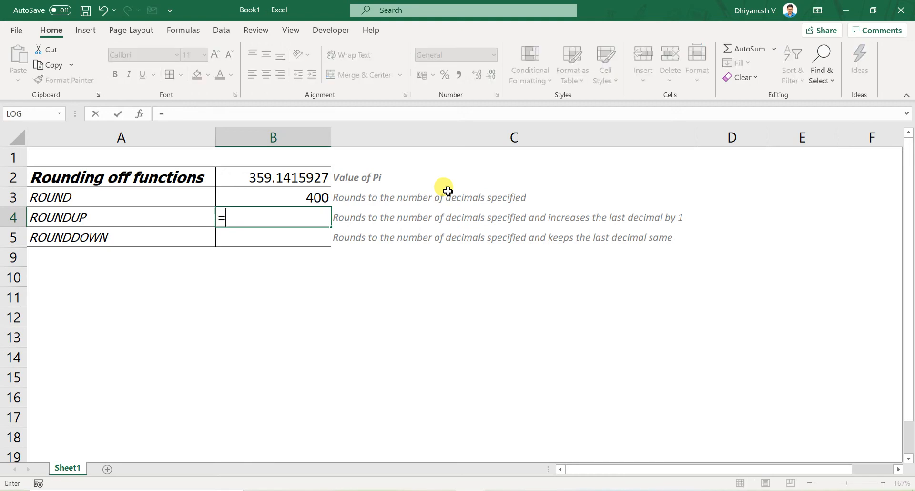
pyautogui.write('roundup')
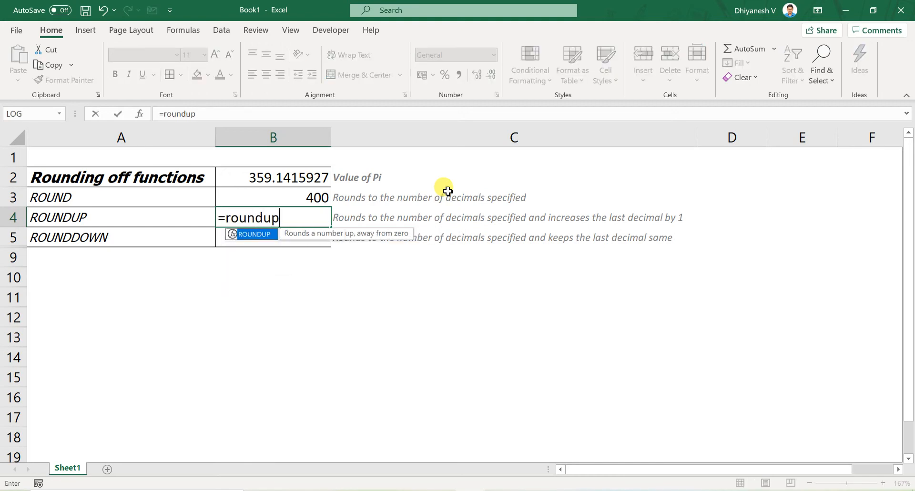
pyautogui.press('Tab')
pyautogui.press('Up')
pyautogui.press('Up')
pyautogui.write(',')
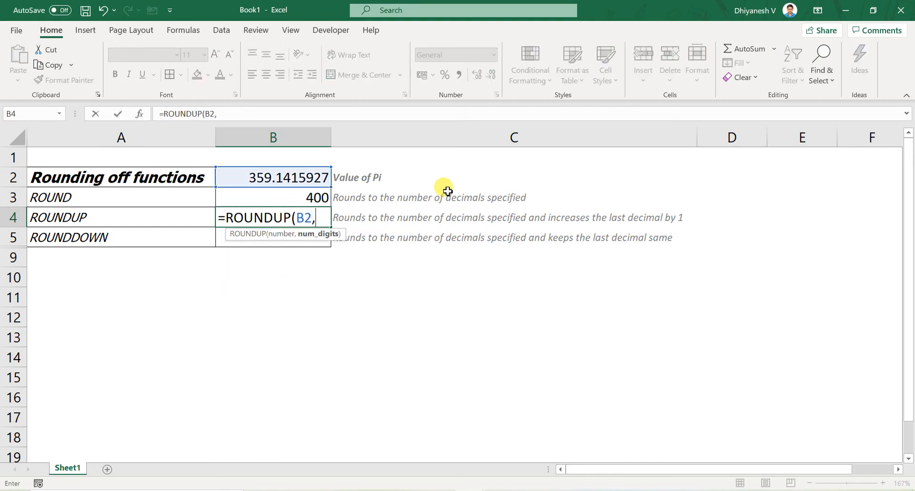
pyautogui.write('-2')
pyautogui.press('Return')
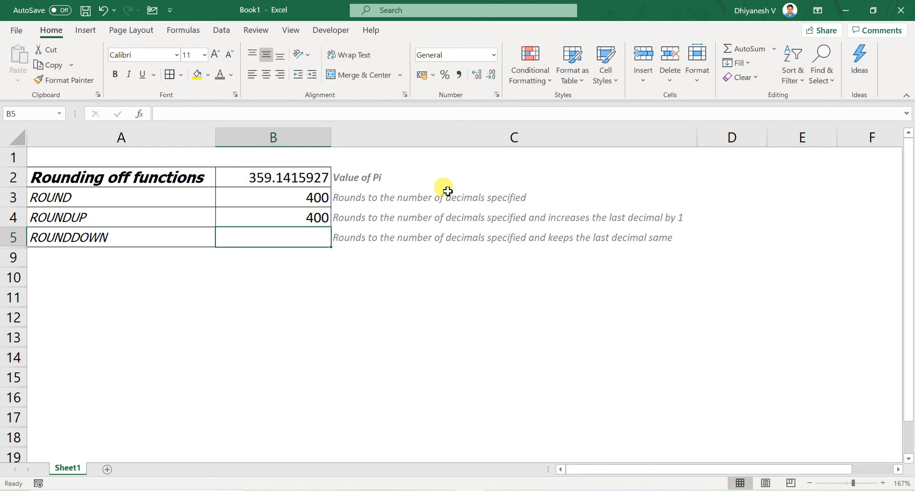
# - Compare the ROUND and ROUNDUP results in B3 and B4 with the value in B2
pyautogui.press('Up')
pyautogui.press('Up')
pyautogui.press('Up')
pyautogui.press('Down')
pyautogui.press('Down')
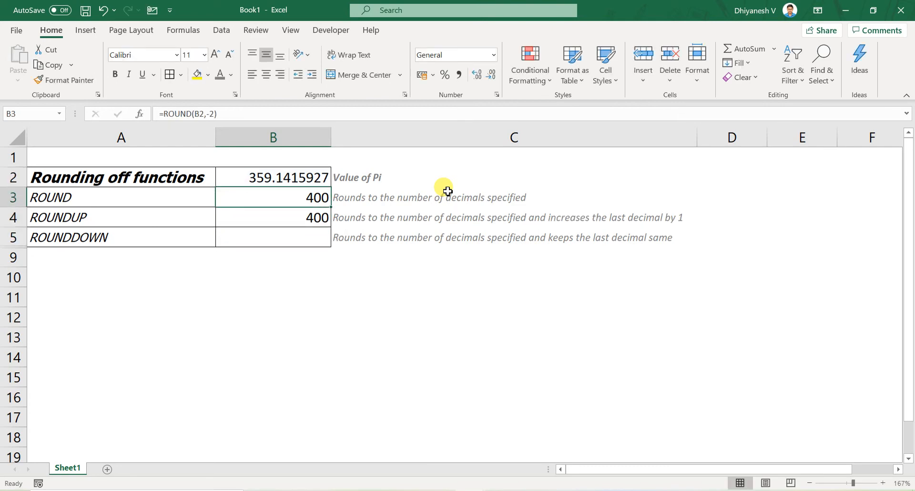
pyautogui.press('Up')
pyautogui.press('Up')
pyautogui.press('F7')
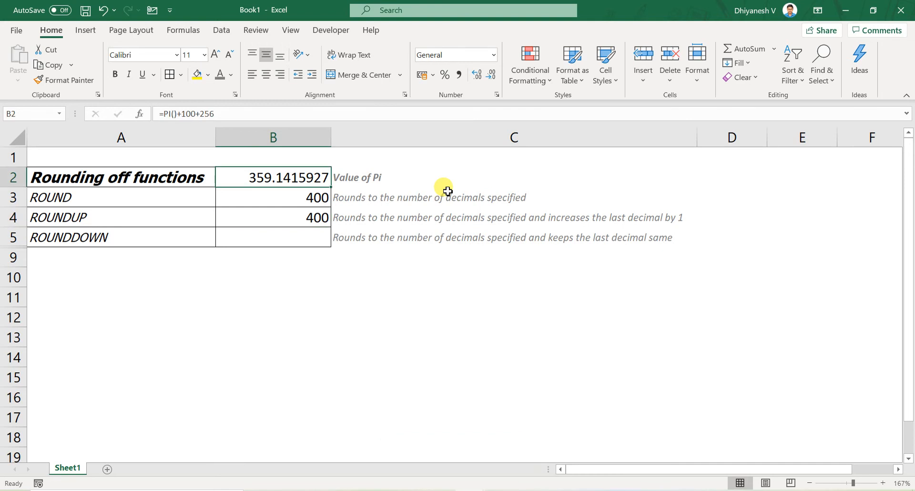
pyautogui.press('Down')
pyautogui.press('Down')
pyautogui.press('Up')
pyautogui.press('Up')
pyautogui.press('Down')
pyautogui.press('Down')
pyautogui.press('Up')
pyautogui.press('Up')
# - Subtract 30 in the B2 formula so it reads =PI()+100+256-30
pyautogui.press('F2')
pyautogui.write('-')
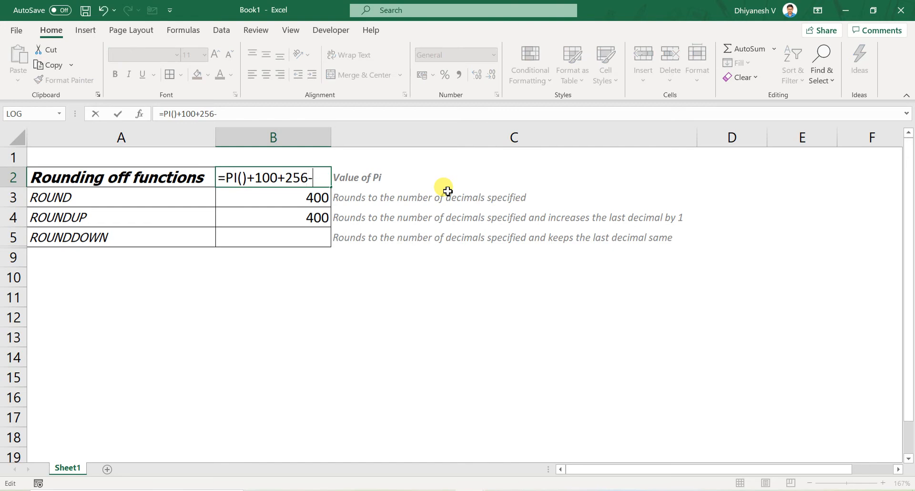
pyautogui.write('30')
pyautogui.press('Return')
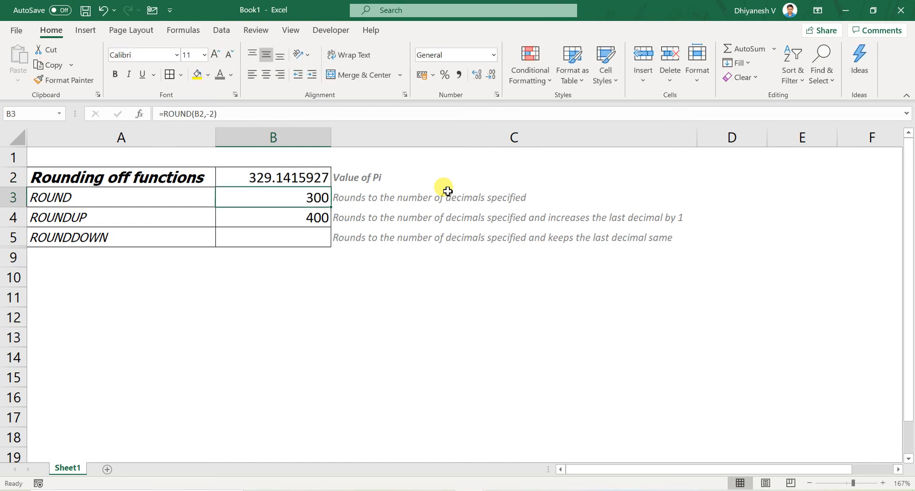
# - Examine how the ROUND and ROUNDUP rows treat the reduced value in B2, ending on the ROUNDDOWN cell B5
pyautogui.press('Down')
pyautogui.press('Left')
pyautogui.press('Up')
pyautogui.press('Right')
pyautogui.hotkey('shift', 'Left')
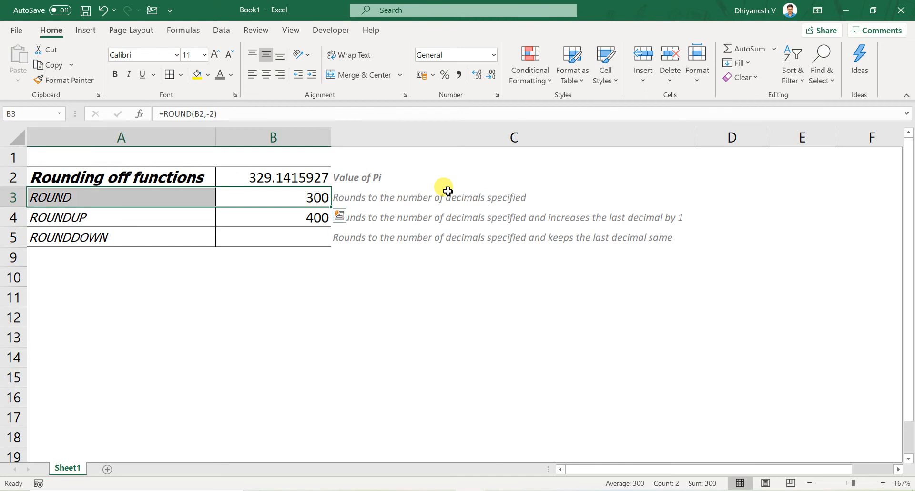
pyautogui.press('Right')
pyautogui.press('Left')
pyautogui.hotkey('shift', 'Left')
pyautogui.press('Down')
pyautogui.press('Down')
pyautogui.press('Up')
pyautogui.hotkey('shift', 'Left')
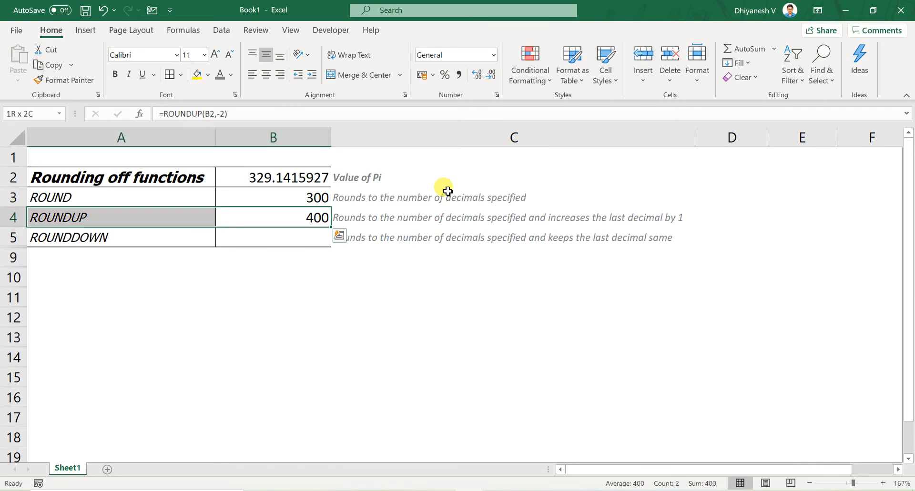
pyautogui.press('Up')
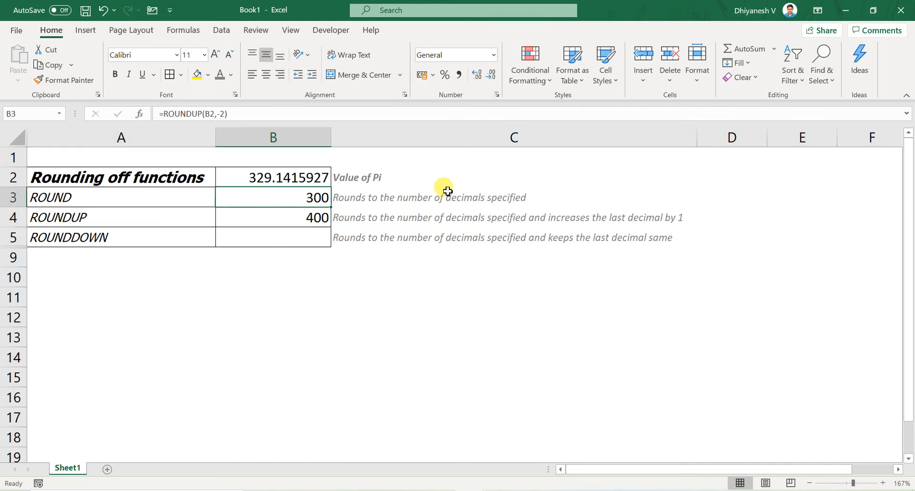
pyautogui.press('Up')
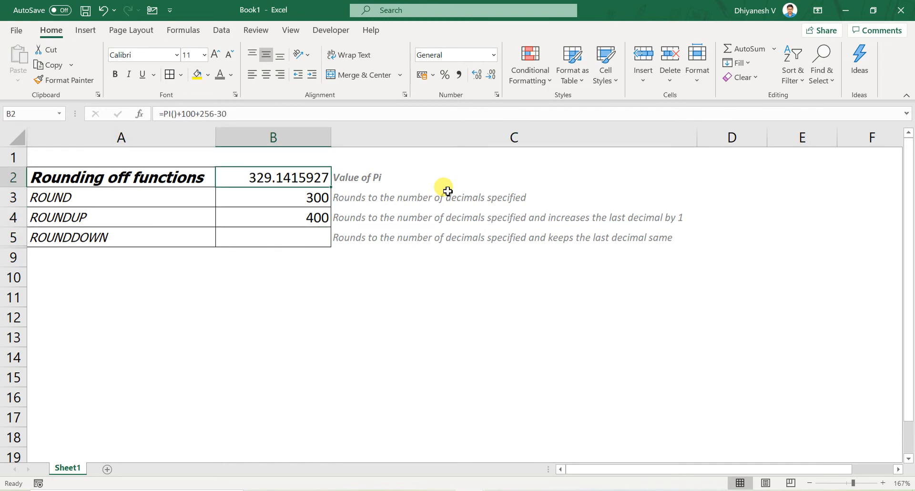
pyautogui.press('Down')
pyautogui.press('Down')
pyautogui.press('Down')
pyautogui.press('Up')
pyautogui.press('Up')
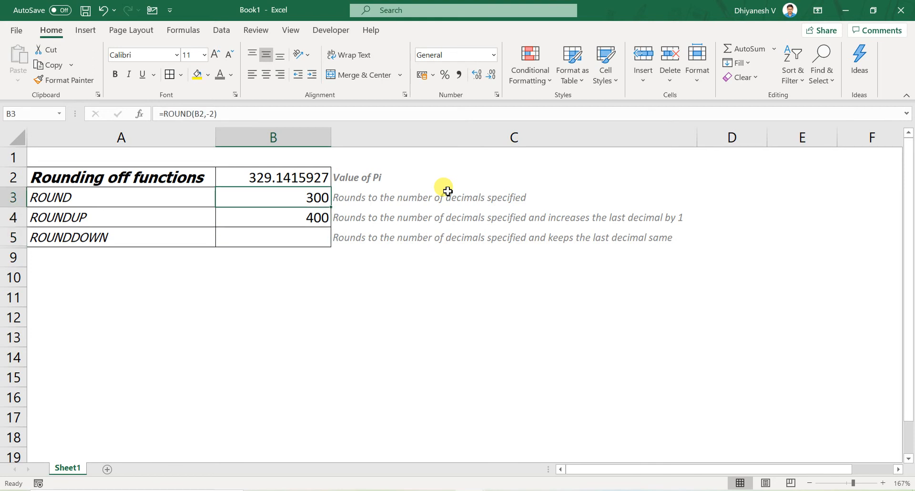
pyautogui.press('Down')
pyautogui.press('Down')
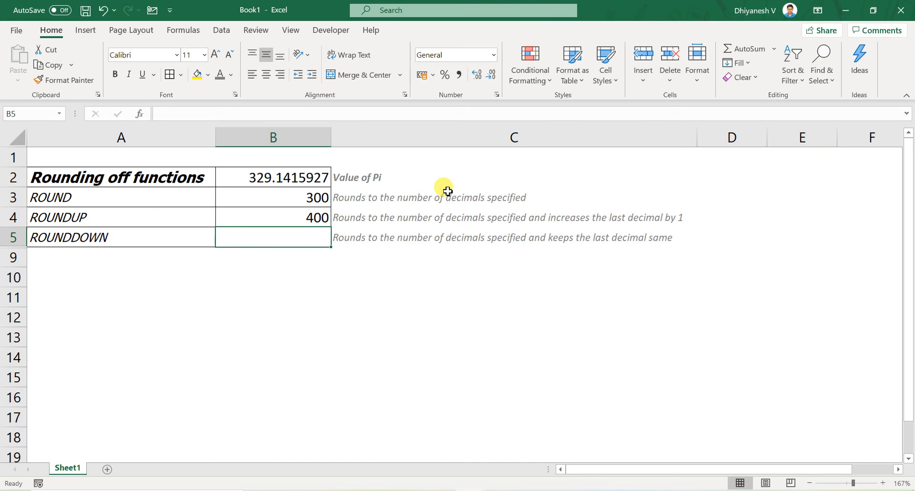
# - Enter =ROUNDDOWN(B2,-2) in B5 to round the value in B2 down to the hundred below
pyautogui.write('=round')
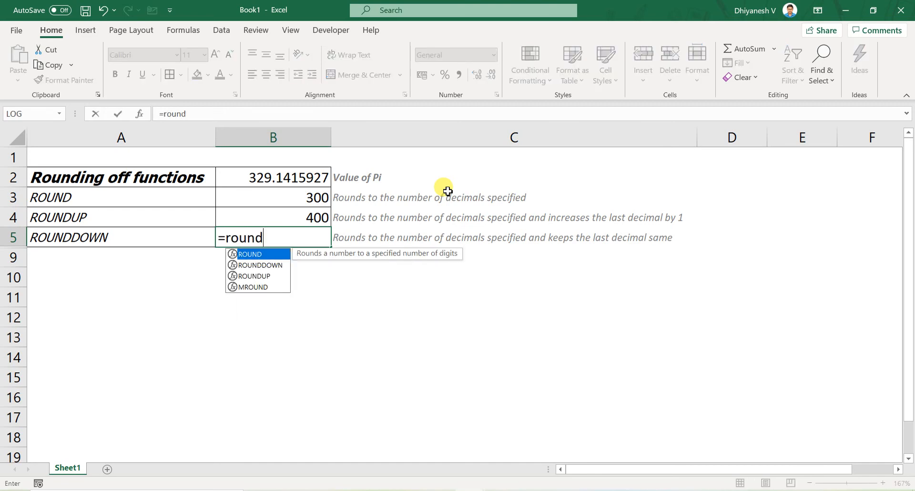
pyautogui.press('Tab')
pyautogui.press('BackSpace')
pyautogui.write('d')
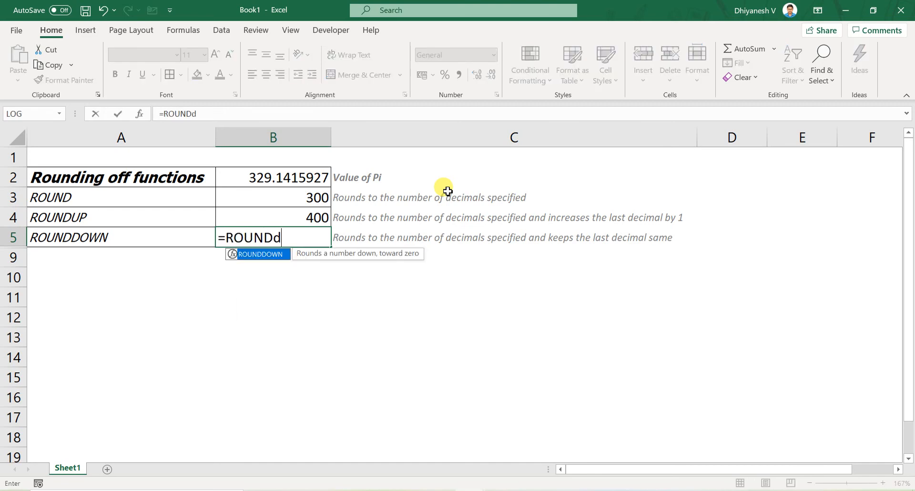
pyautogui.press('Tab')
pyautogui.press('Up')
pyautogui.press('Up')
pyautogui.press('Up')
pyautogui.write(',-2)')
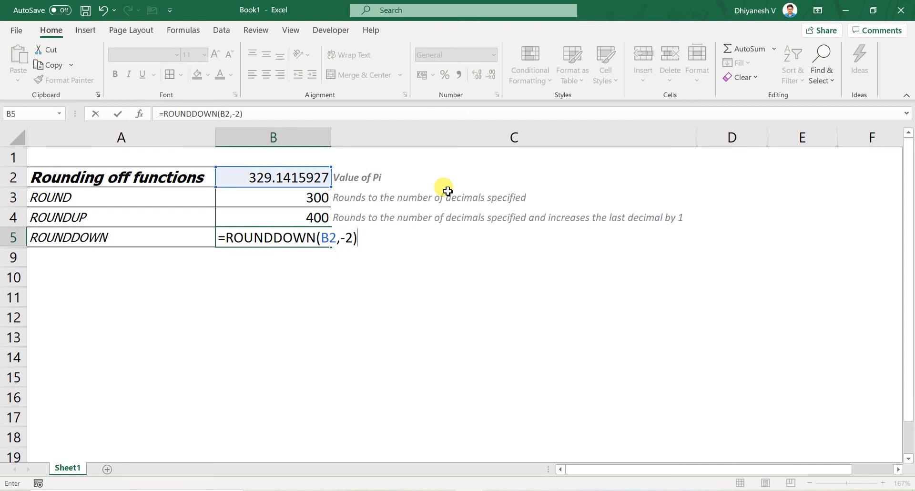
pyautogui.press('Return')
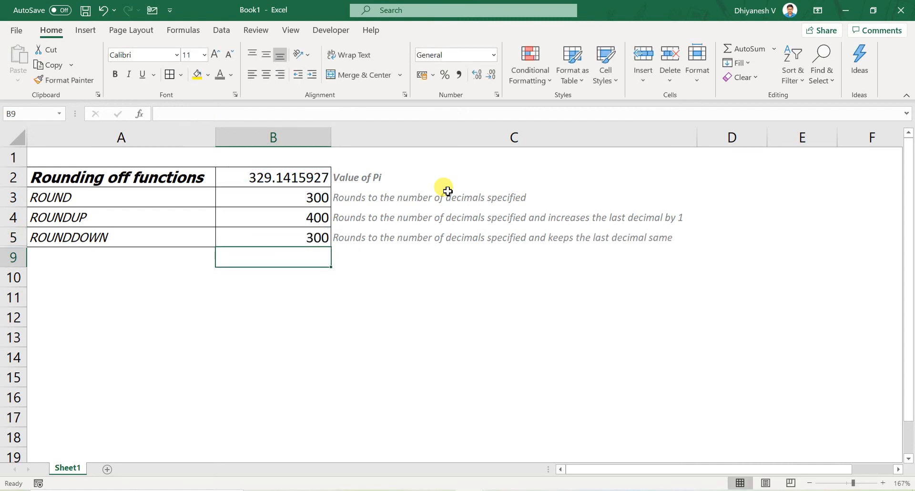
# - Remove the -30 from the B2 formula so it reads =PI()+100+256
pyautogui.press('Up')
pyautogui.press('Up')
pyautogui.press('Up')
pyautogui.press('Up')
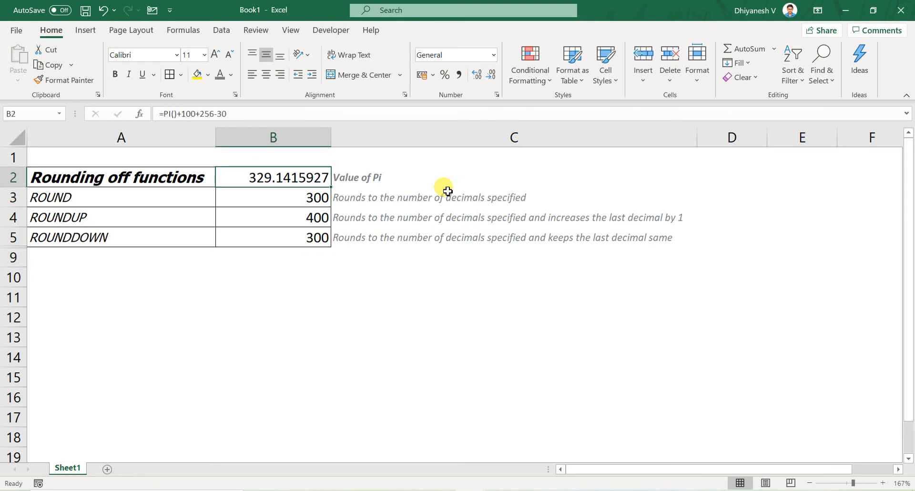
pyautogui.press('F2')
pyautogui.hotkey('shift', 'Home')
pyautogui.press('End')
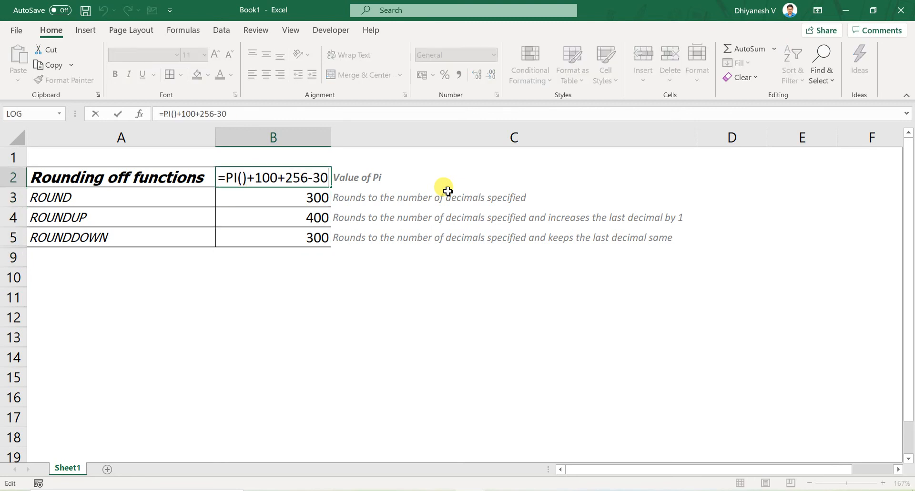
pyautogui.hotkey('ctrl', 'shift', 'Left')
pyautogui.hotkey('shift', 'Left')
pyautogui.press('BackSpace')
pyautogui.press('Return')
# - Make the ROUNDDOWN result in B5 bold for emphasis, and remove the bold again
pyautogui.press('Down')
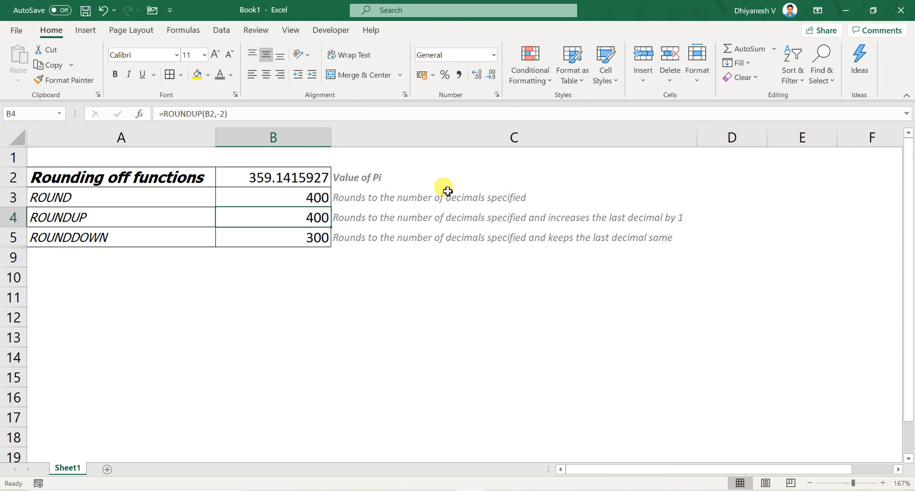
pyautogui.press('Down')
pyautogui.hotkey('ctrl', 'b')
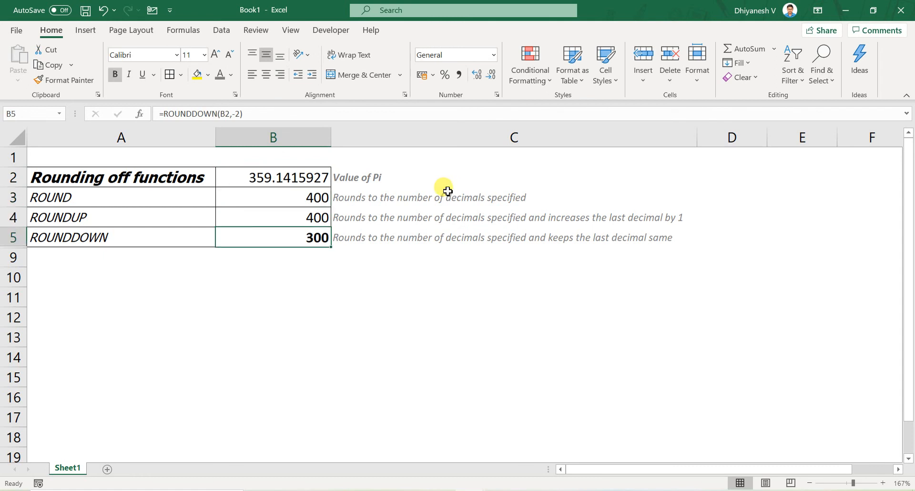
pyautogui.press('Down')
pyautogui.press('Up')
pyautogui.hotkey('ctrl', 'b')
# - Compare the ROUND, ROUNDUP and ROUNDDOWN results in B3 to B5 with the value in B2
pyautogui.press('Up')
pyautogui.press('Up')
pyautogui.press('Up')
pyautogui.press('Down')
pyautogui.press('Down')
pyautogui.press('Down')
pyautogui.press('Up')
pyautogui.press('Up')
pyautogui.press('Up')
pyautogui.press('Down')
pyautogui.hotkey('shift', 'Down')
pyautogui.hotkey('shift', 'Down')
pyautogui.press('Down')
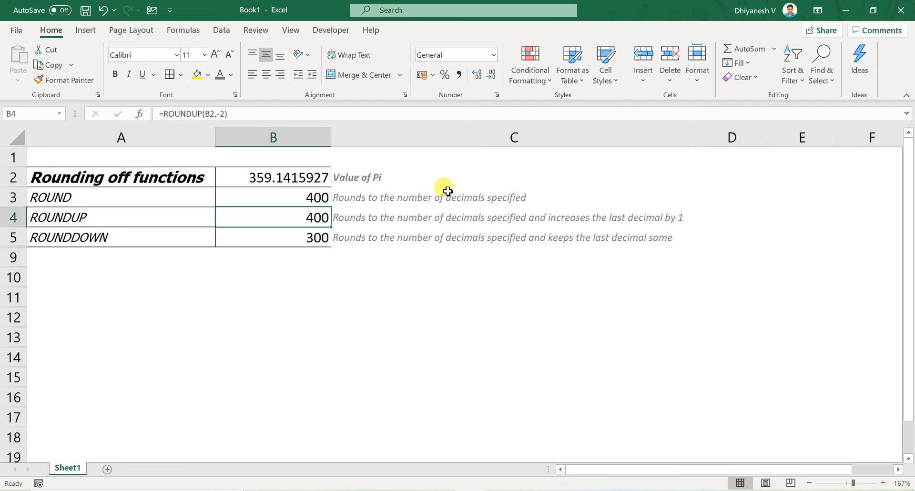
pyautogui.press('Up')
pyautogui.press('F2')
pyautogui.press('Escape')
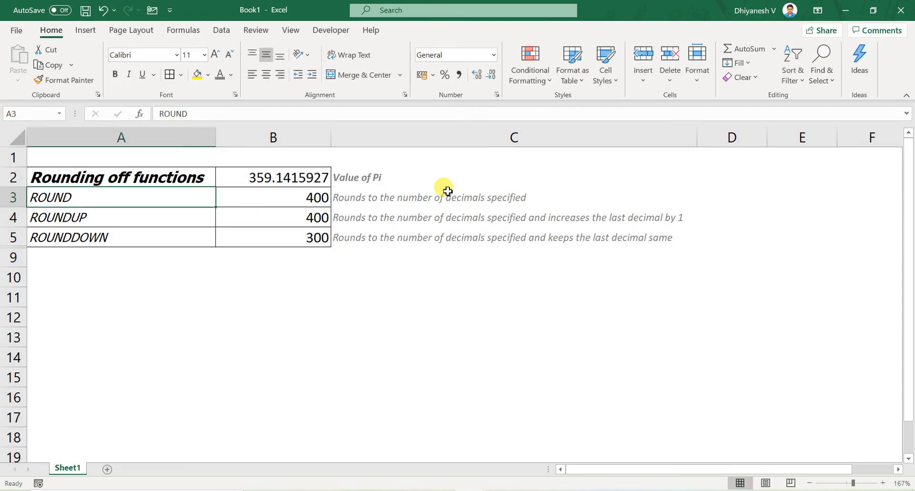
pyautogui.press('Up')
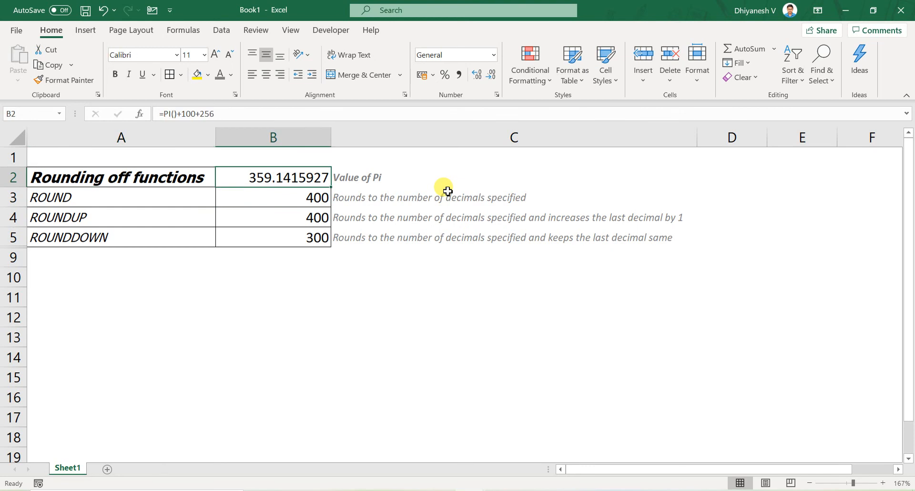
pyautogui.press('Down')
pyautogui.press('Down')
pyautogui.press('Down')
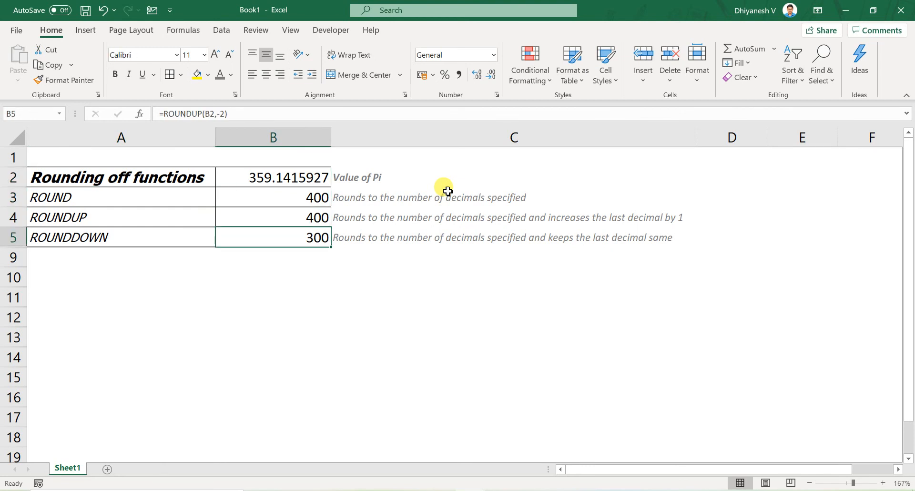
pyautogui.press('Up')
pyautogui.press('Up')
pyautogui.press('Down')
pyautogui.press('Up')
pyautogui.press('Left')
pyautogui.press('Right')
pyautogui.press('Left')
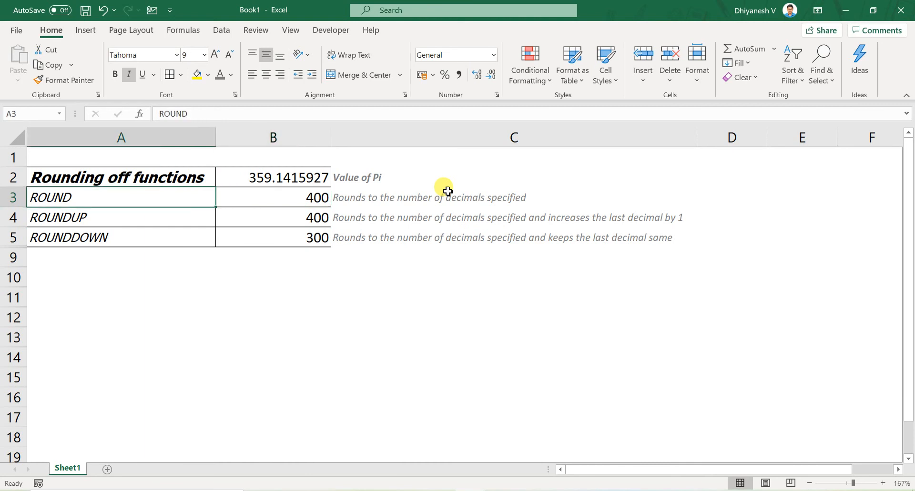
# - Unhide the hidden rows 6 to 8 between the ROUNDDOWN row and row 9
pyautogui.press('Down')
pyautogui.press('Down')
pyautogui.press('Down')
pyautogui.hotkey('shift', 'Up')
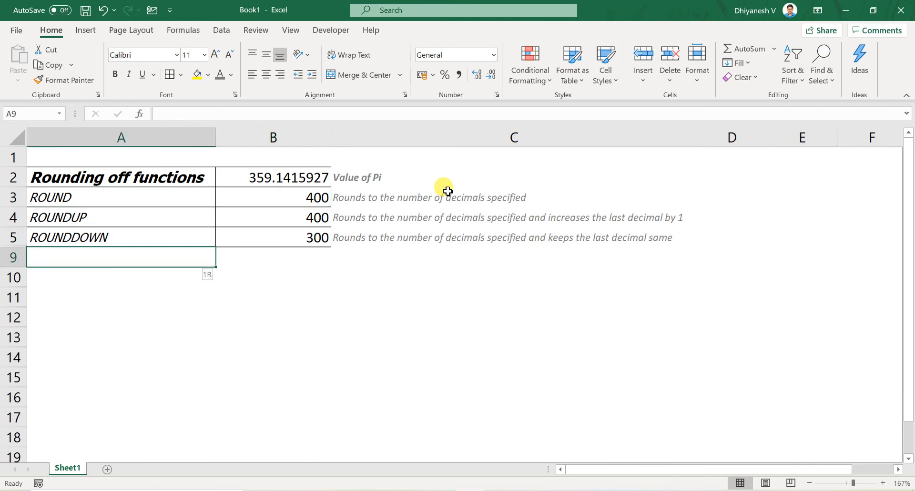
pyautogui.hotkey('shift', 'space')
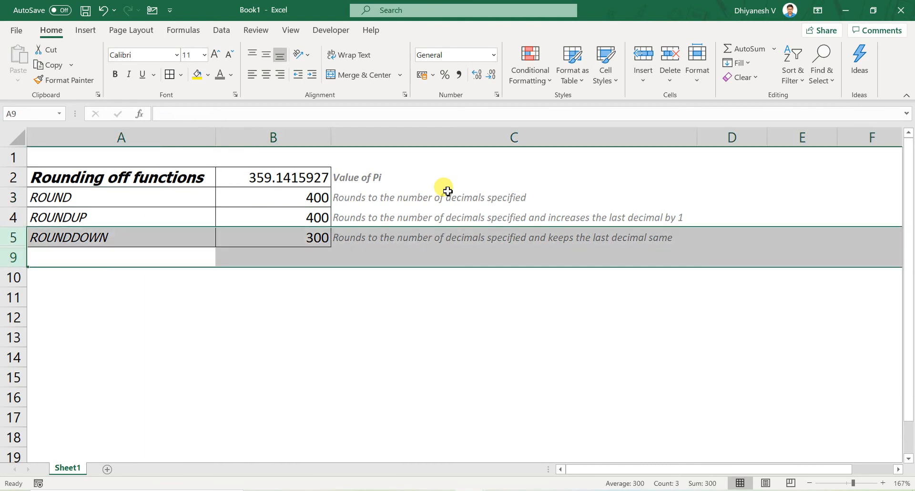
pyautogui.rightClick(14, 260)
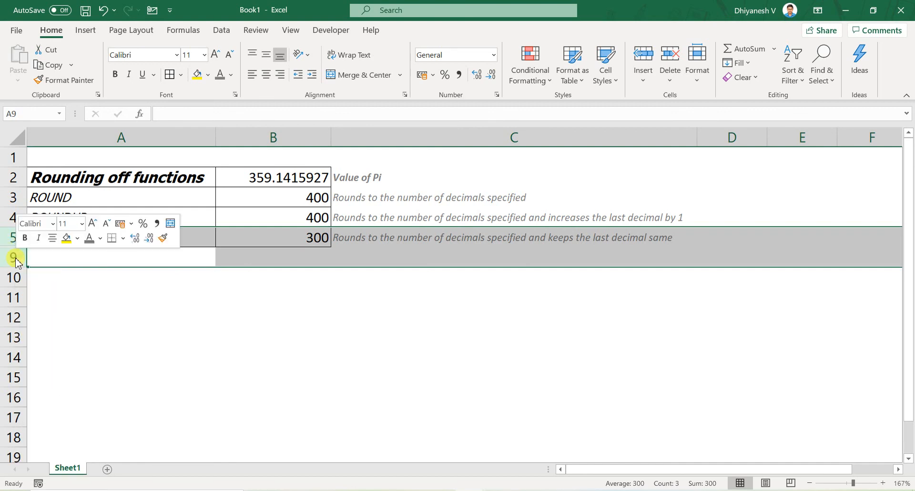
pyautogui.press('u')
# - Examine the TRUNC, INT and MROUND rows and compare their descriptions with the rounding functions above
pyautogui.press('Down')
pyautogui.press('Up')
pyautogui.press('Up')
pyautogui.press('Up')
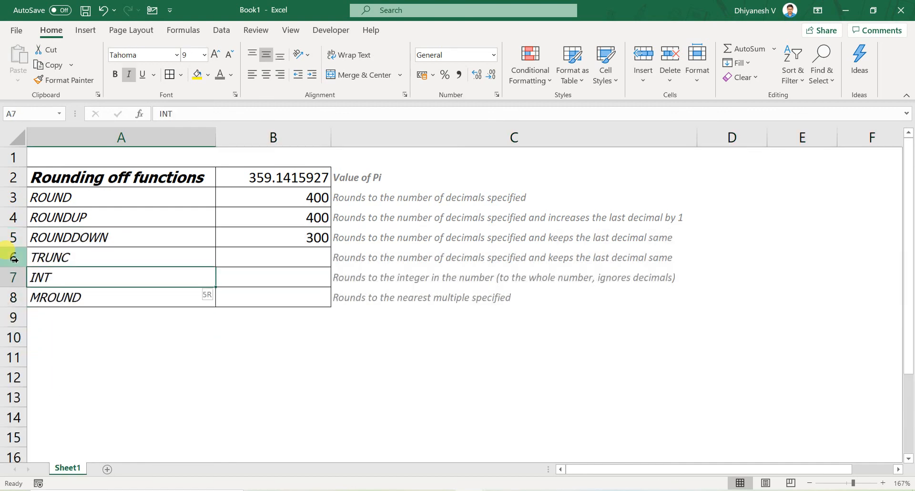
pyautogui.hotkey('shift', 'space')
pyautogui.press('Up')
pyautogui.press('Up')
pyautogui.press('Up')
pyautogui.press('Up')
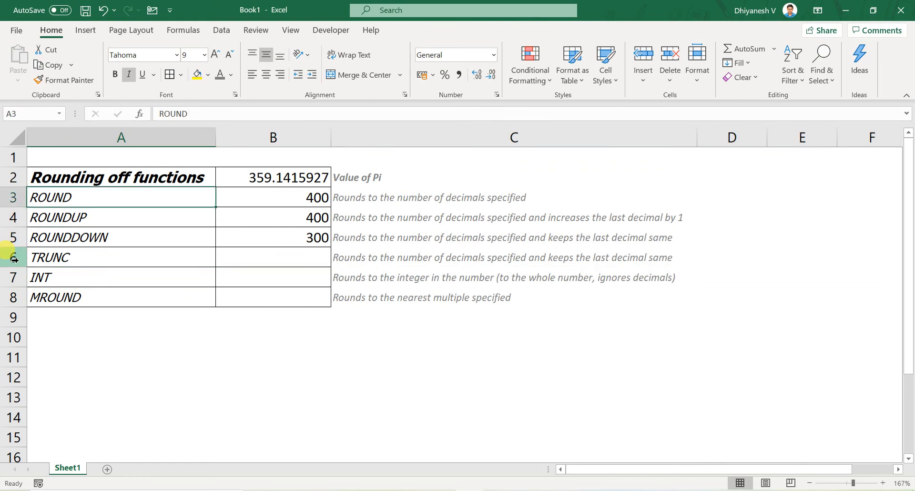
pyautogui.press('Down')
pyautogui.press('Down')
pyautogui.press('Down')
pyautogui.press('Down')
pyautogui.hotkey('shift', 'space')
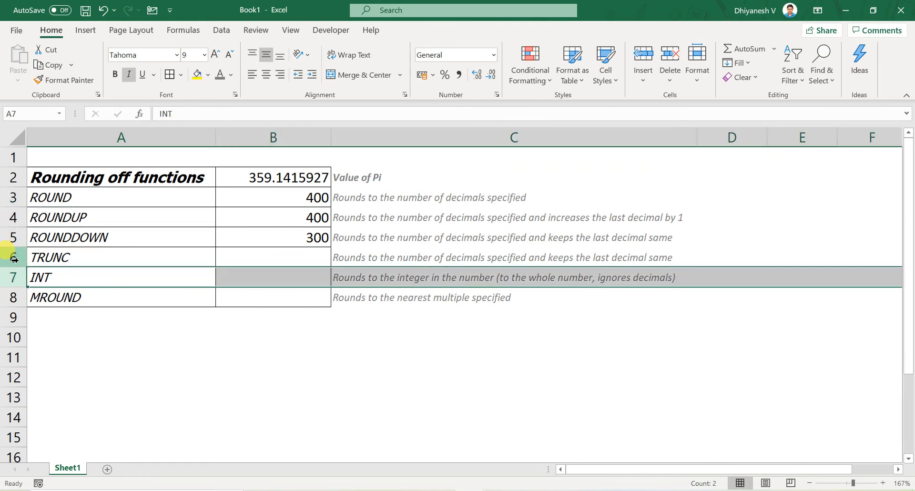
pyautogui.press('Up')
pyautogui.hotkey('shift', 'space')
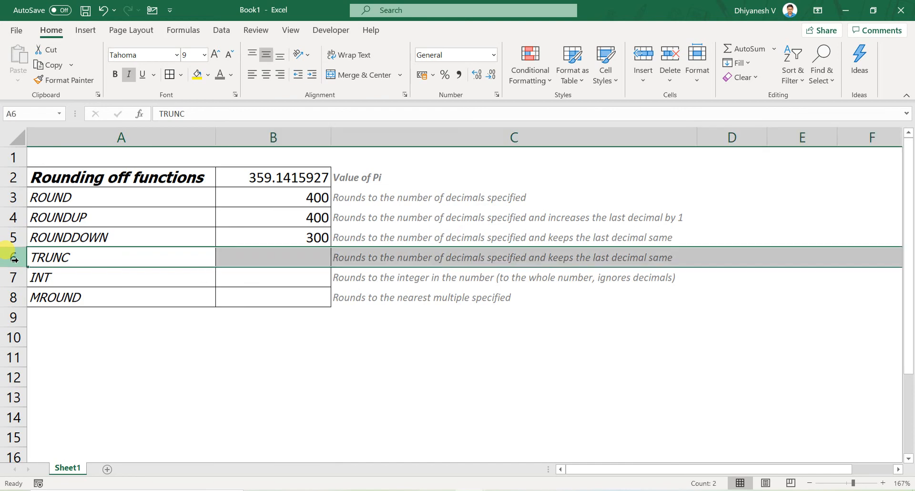
pyautogui.press('Up')
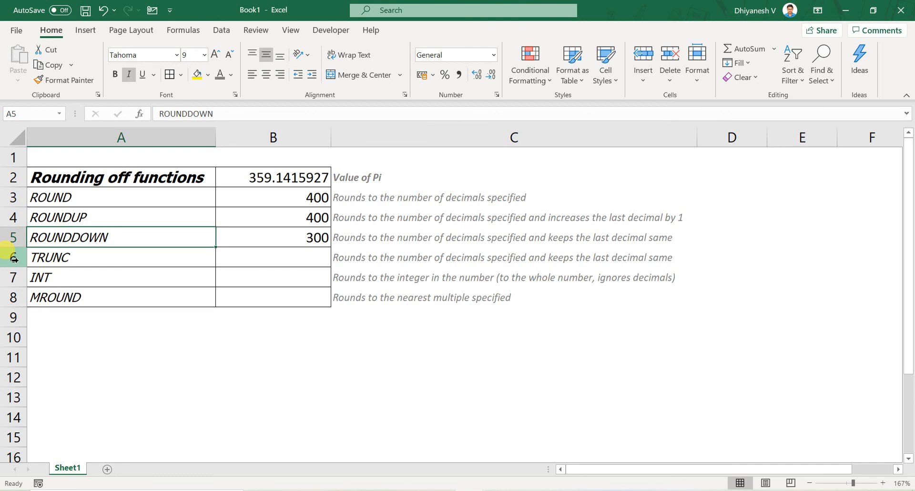
pyautogui.press('Down')
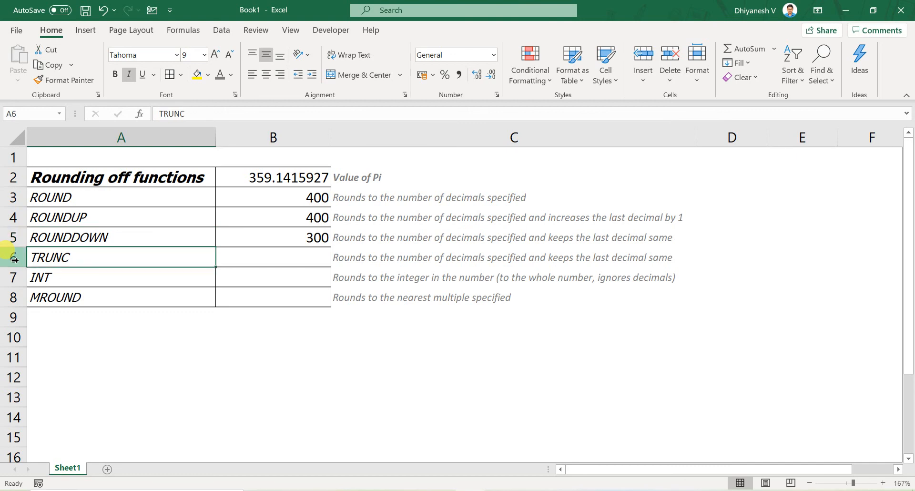
pyautogui.press('Down')
pyautogui.press('Down')
pyautogui.press('Up')
pyautogui.press('Up')
pyautogui.hotkey('shift', 'Down')
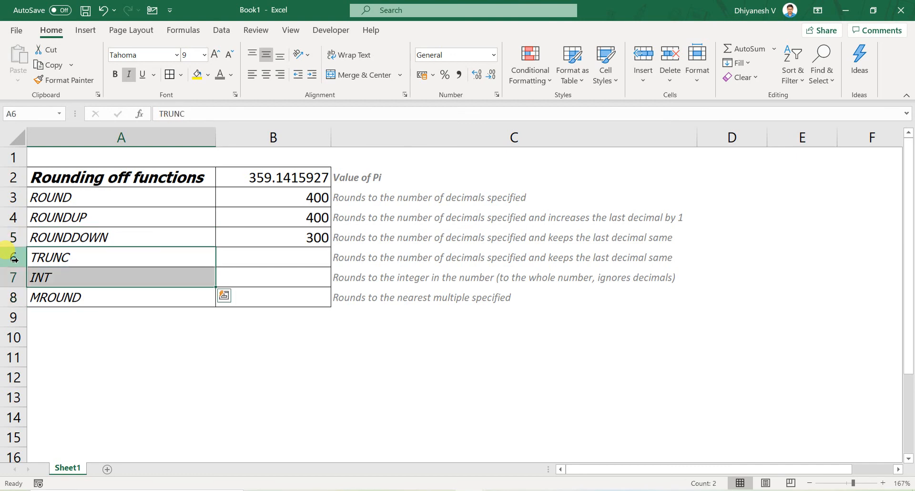
# - Review the ROUNDUP, ROUND and ROUNDDOWN labels with their results in turn, ending on the ROUNDDOWN row
pyautogui.press('Up')
pyautogui.press('Up')
pyautogui.hotkey('shift', 'Right')
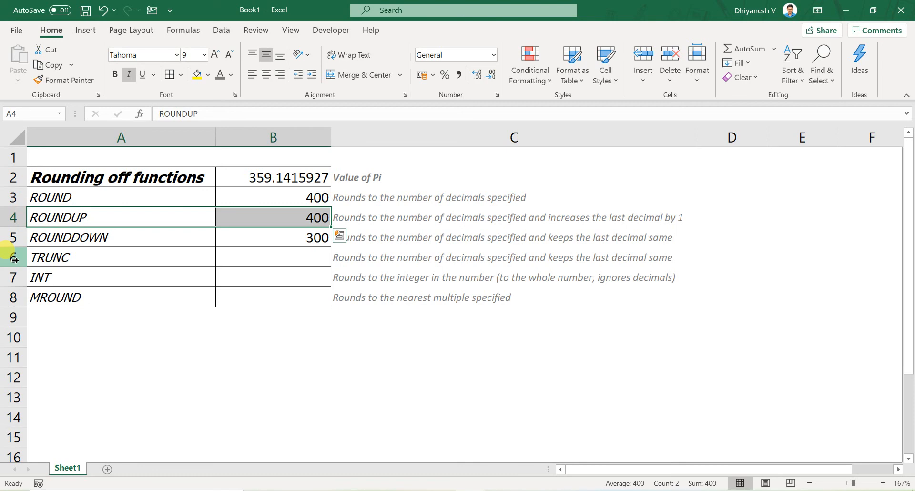
pyautogui.press('Up')
pyautogui.hotkey('shift', 'Right')
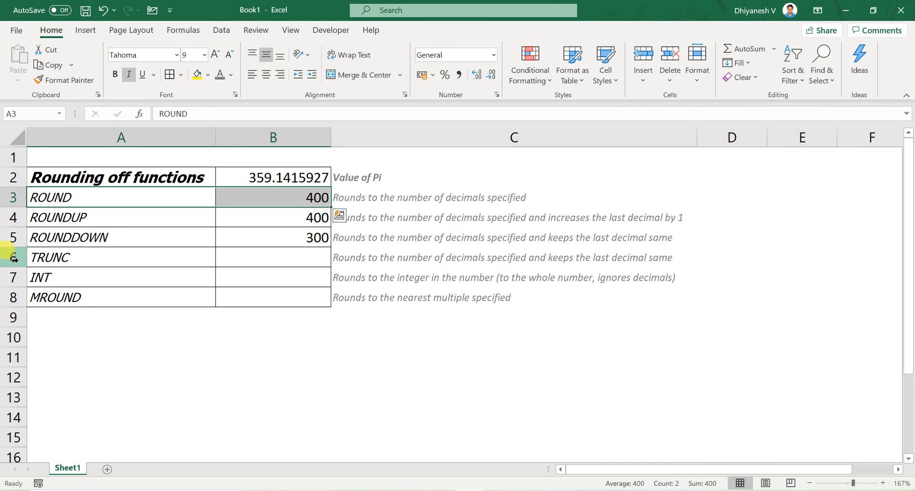
pyautogui.press('Down')
pyautogui.press('Down')
pyautogui.press('Up')
pyautogui.press('Down')
pyautogui.hotkey('shift', 'Right')
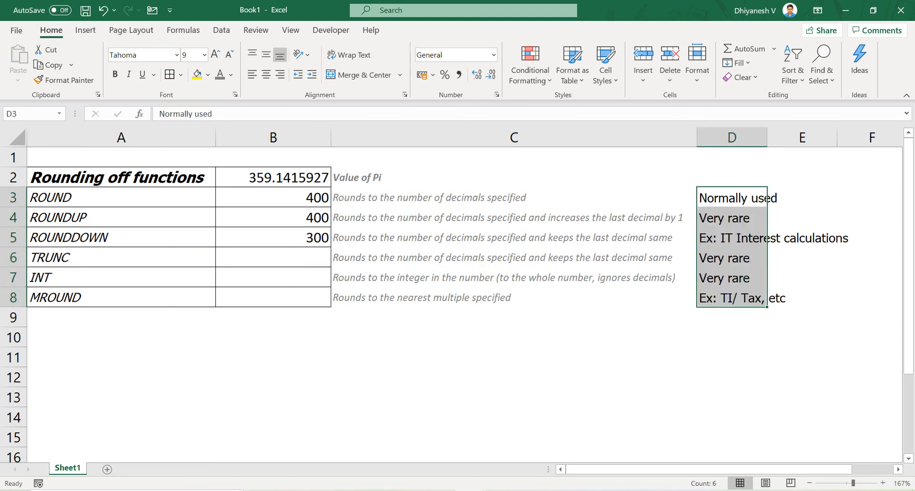
# - Examine the typical-use notes in column D for the MROUND and ROUND rows, ending on the heading in A2
pyautogui.click(13, 297)
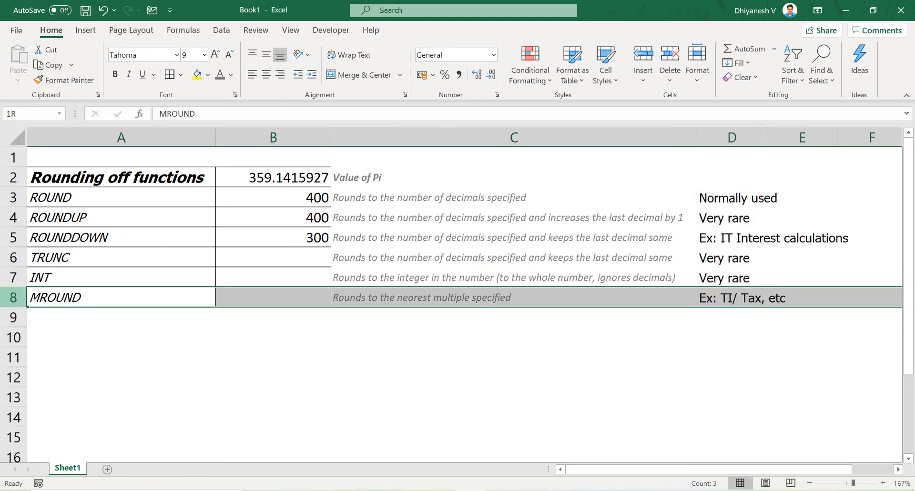
pyautogui.click(743, 304)
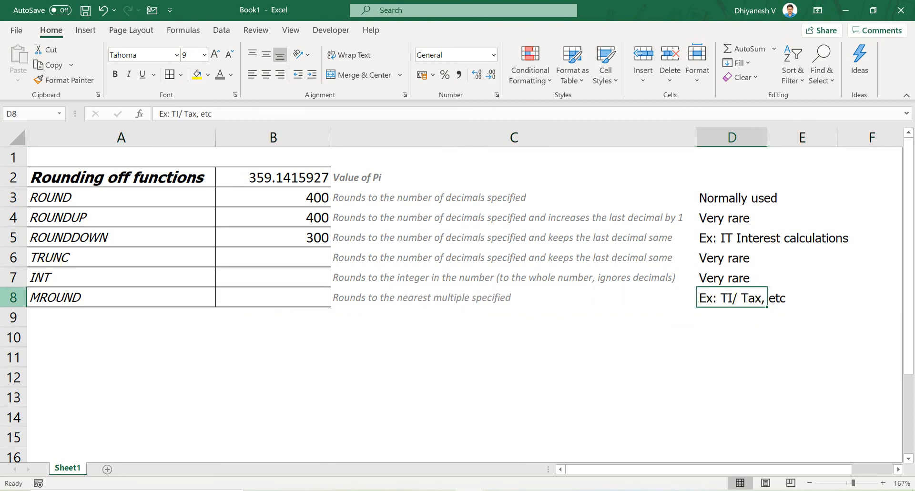
pyautogui.click(14, 296)
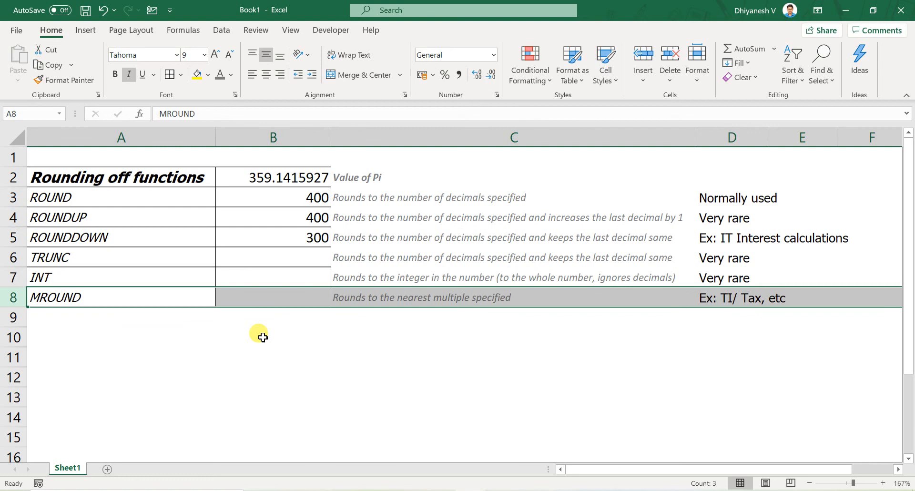
pyautogui.click(13, 197)
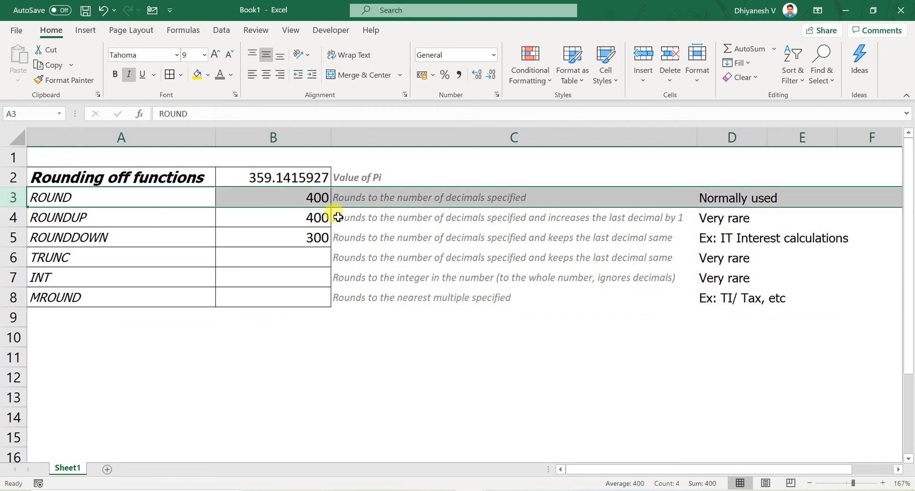
pyautogui.click(303, 253)
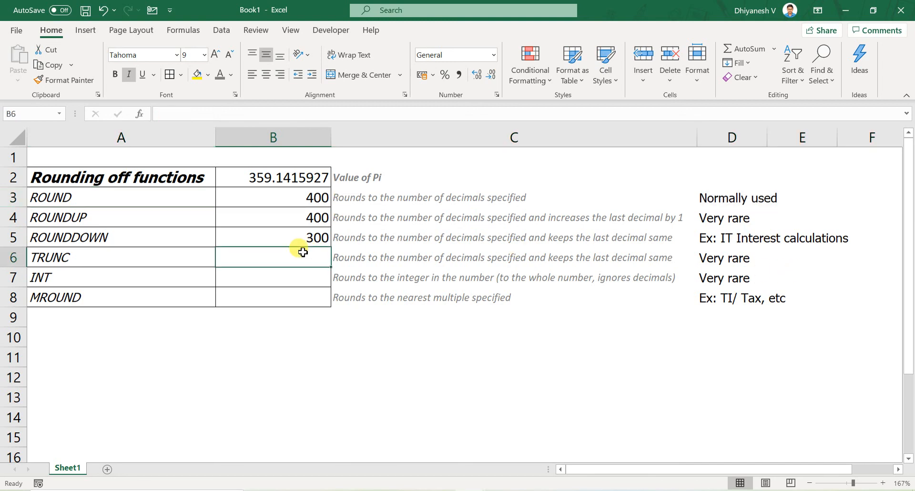
pyautogui.press('Left')
pyautogui.press('Up')
pyautogui.press('Up')
pyautogui.press('Up')
pyautogui.press('Up')
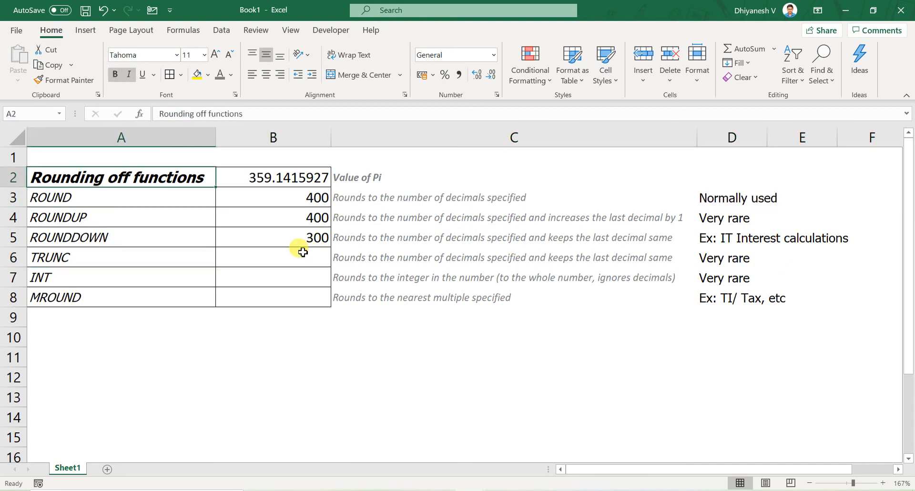